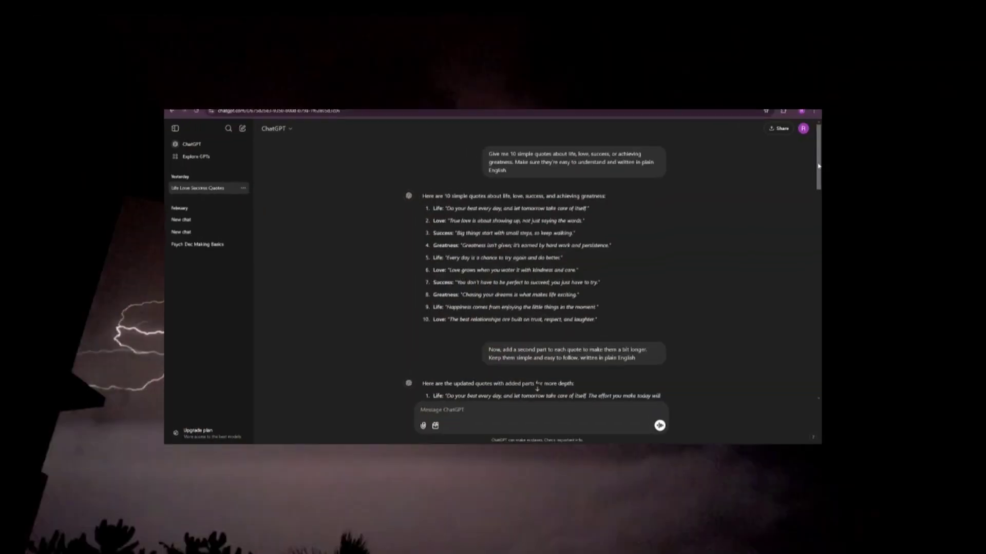
left_click_drag(818, 166, 819, 249)
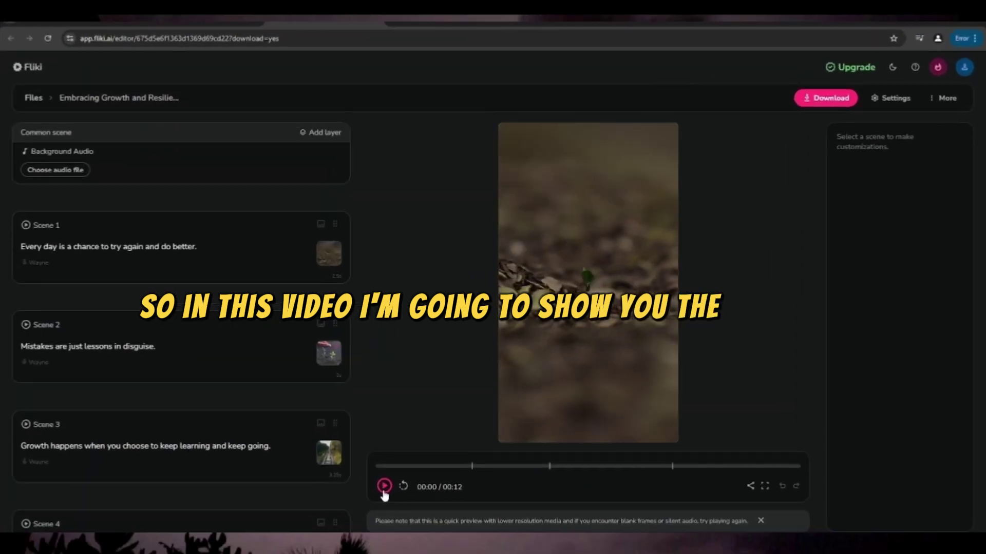
left_click(384, 487)
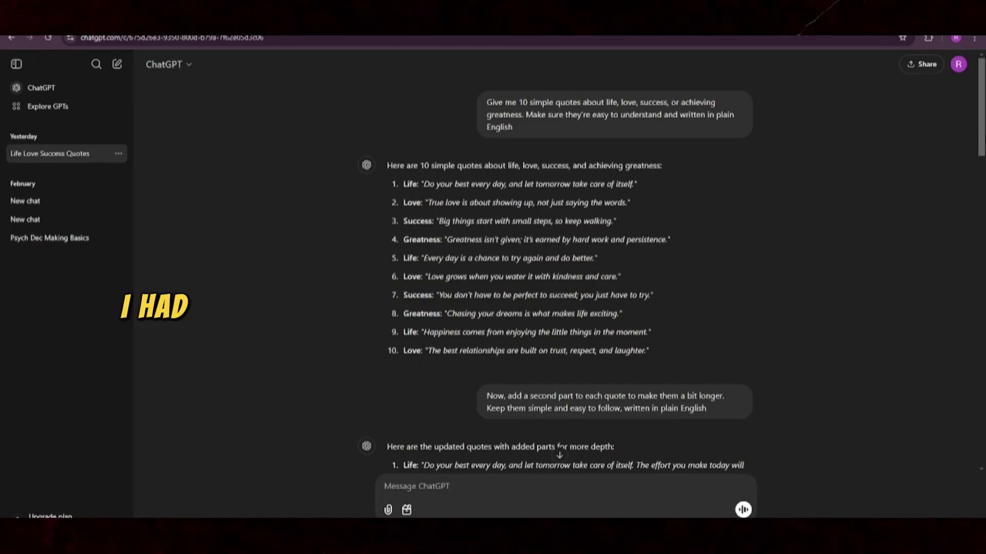
left_click_drag(980, 112, 980, 200)
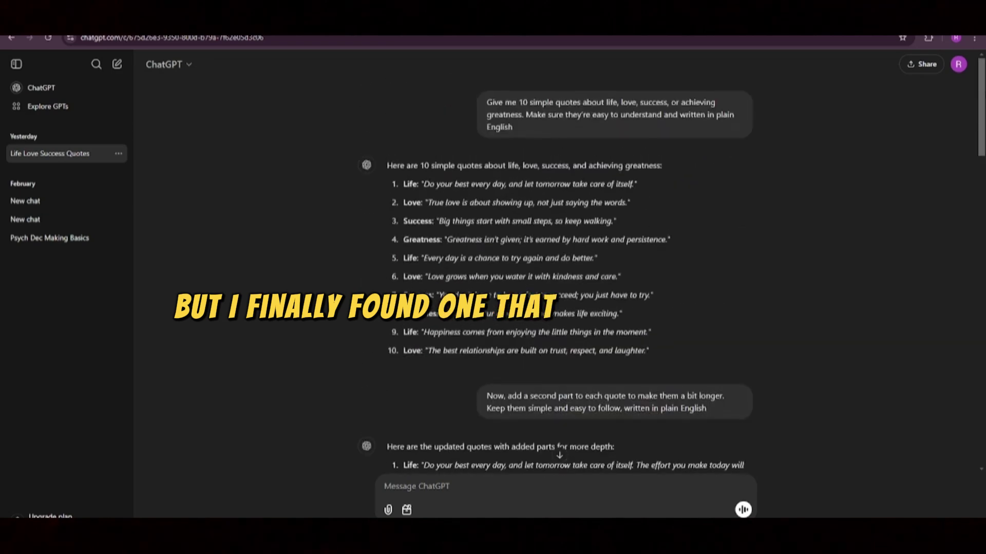
scroll(897, 253, "down", 10)
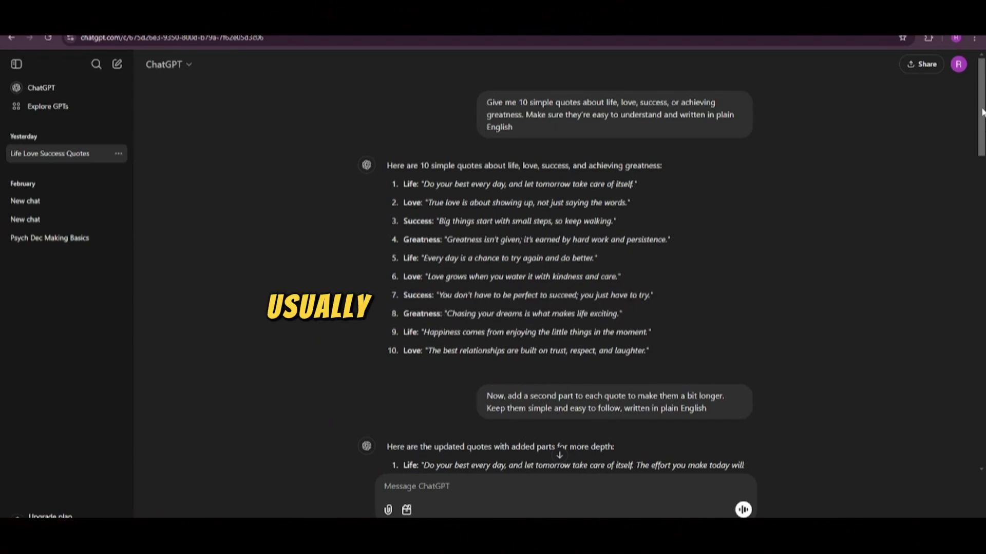
scroll(982, 112, "down", 6)
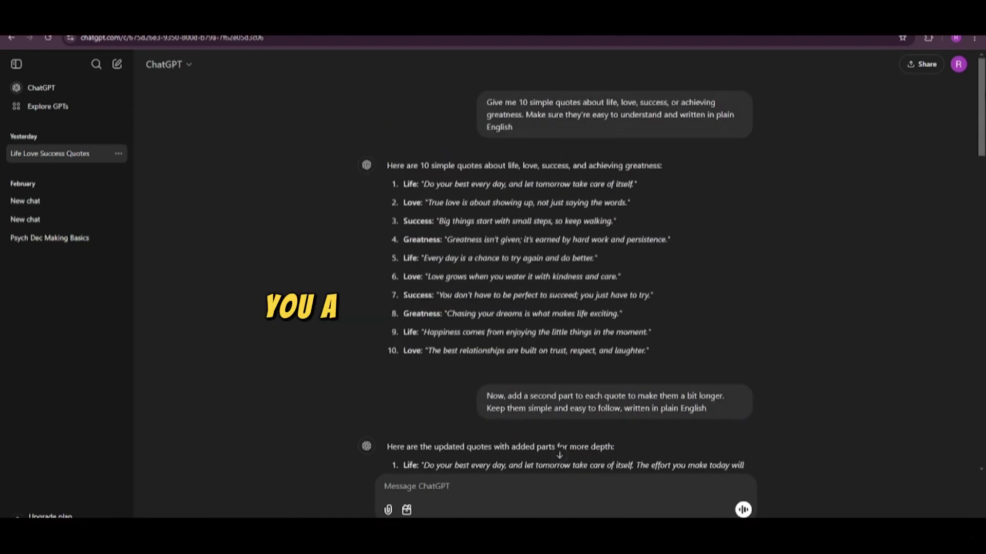
scroll(565, 278, "down", 15)
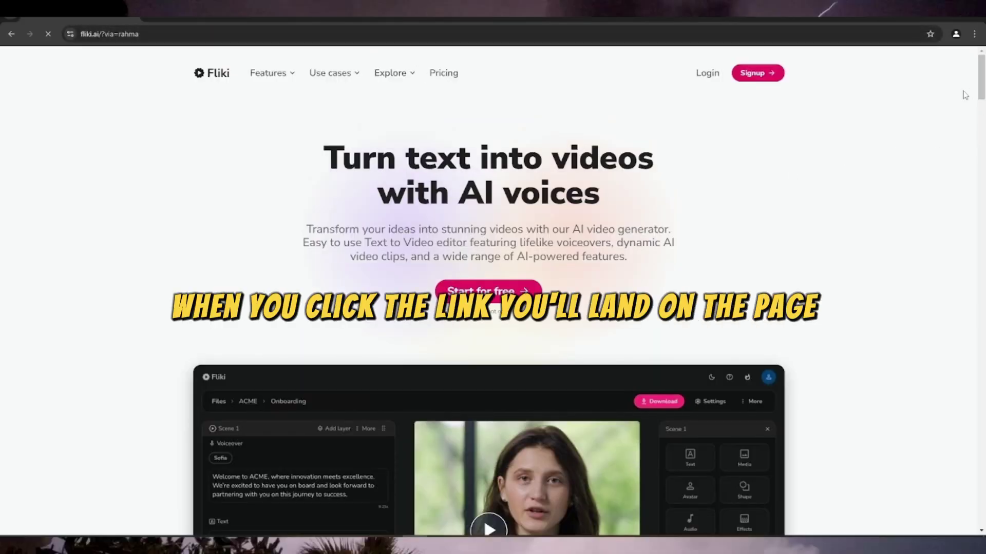
Step: Start the free sign-up for Fliki and create the account by continuing with the listed Google account
left_click(472, 291)
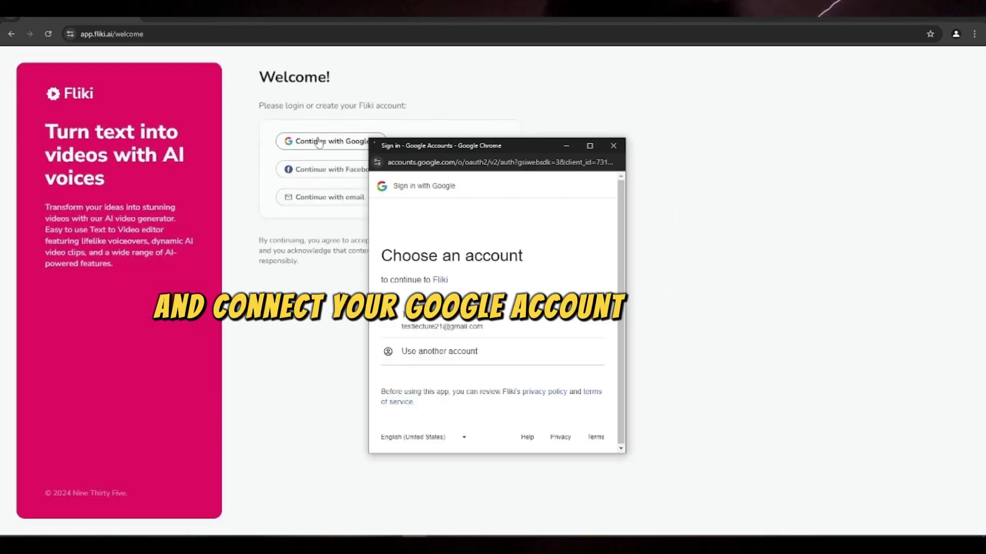
left_click(472, 315)
left_click(533, 398)
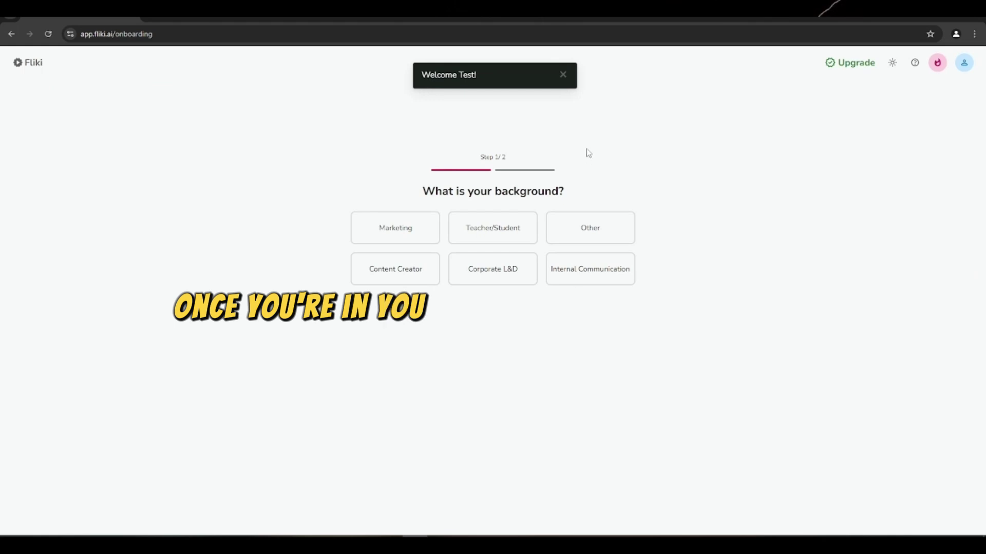
Step: Complete the two onboarding questions, choosing Other as the background, and dismiss the tutorials window
left_click(572, 226)
left_click(492, 278)
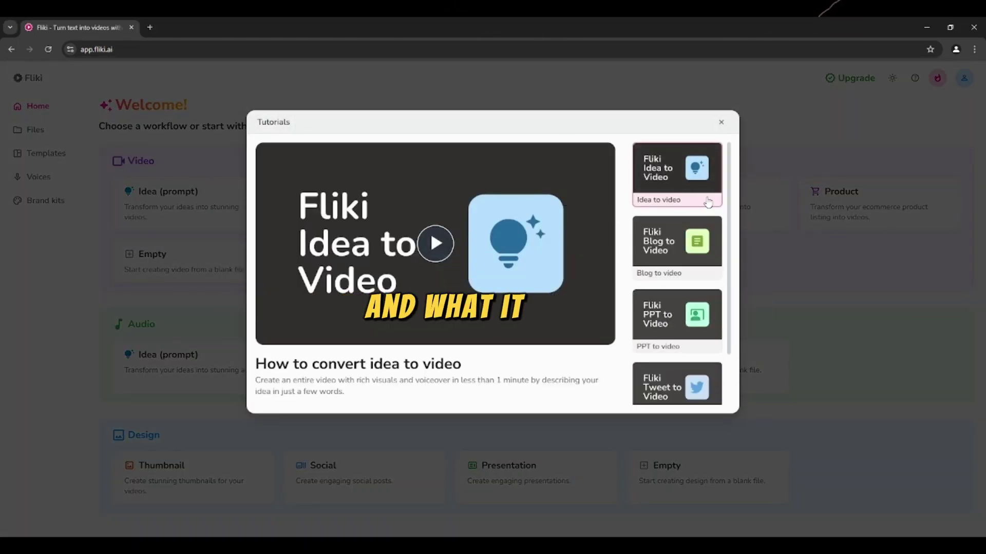
scroll(678, 359, "down", 4)
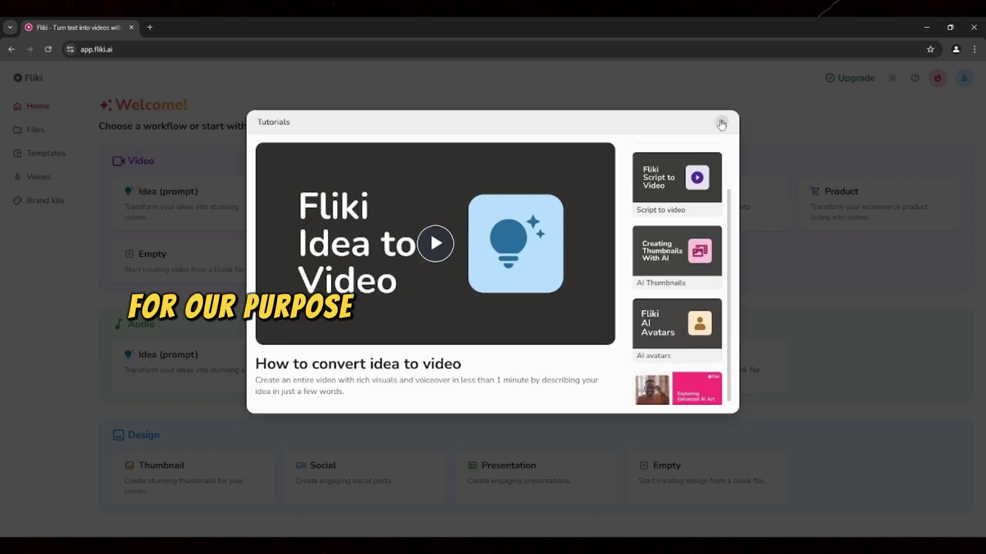
left_click(752, 391)
Step: Start a script-to-video project and enter the "Every day is a chance to try again and do better" quote as its script
left_click(373, 214)
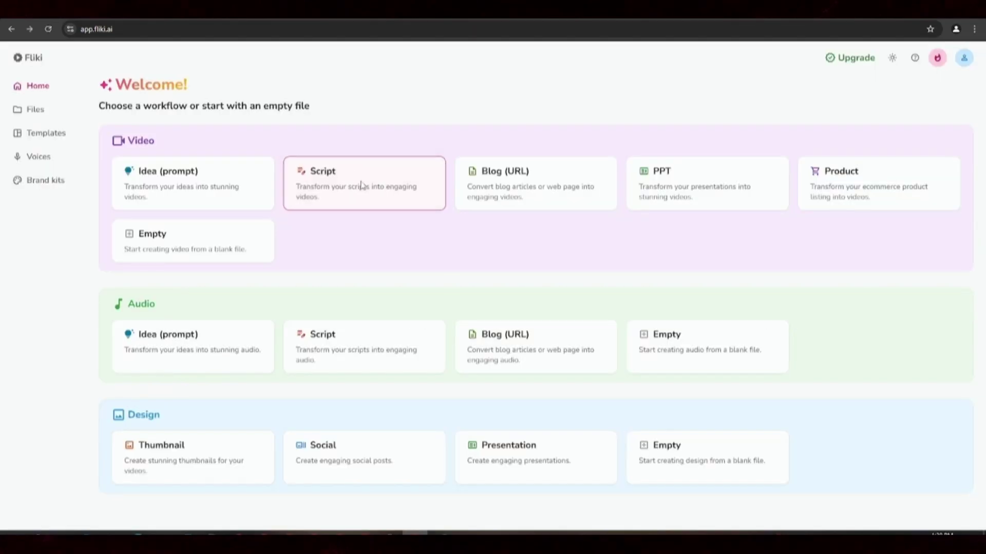
left_click(363, 186)
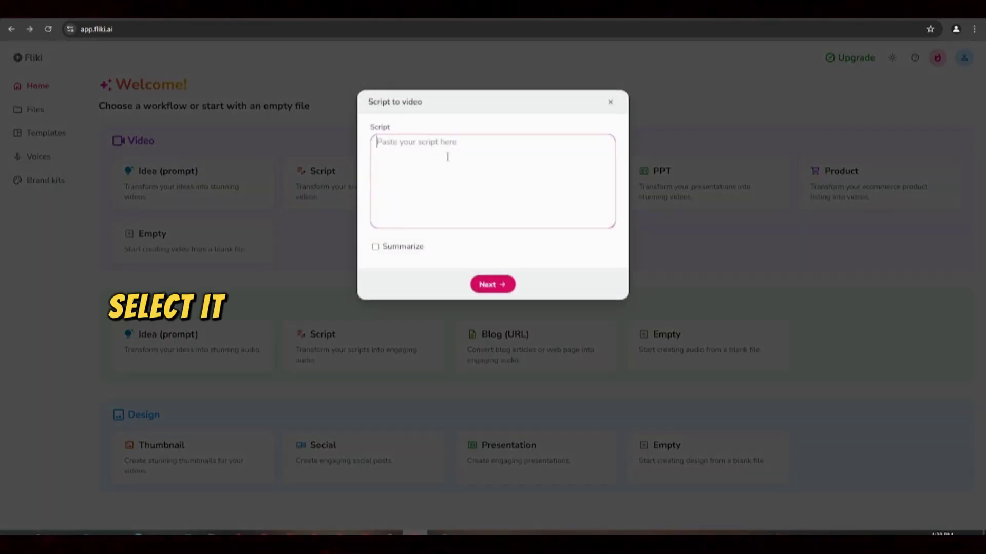
type("\"Every day is a chance to try again and do better. Mistakes are just lessons in disguise. Growth happens when you choose to keep learning and keep going. The key is to forgive yourself and focus on what you can change")
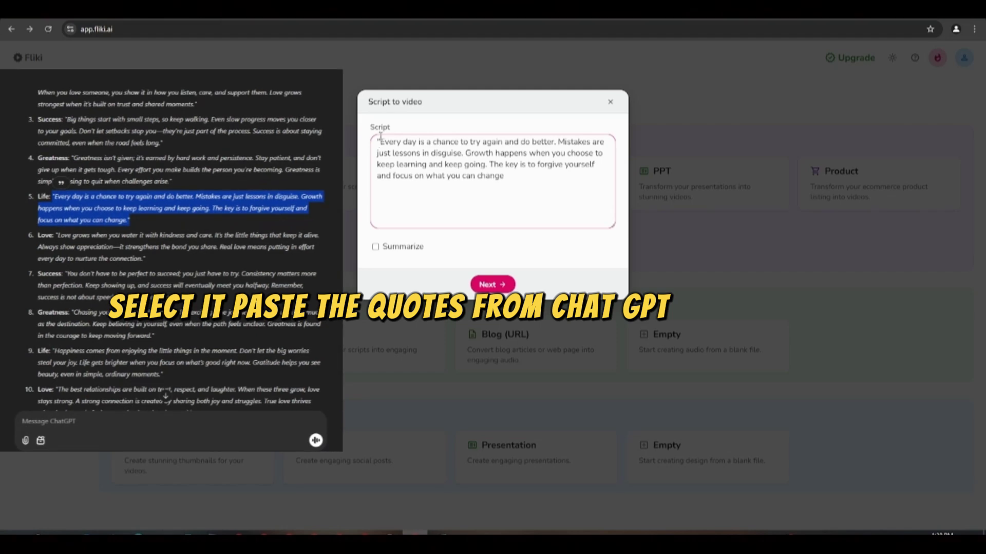
left_click(505, 285)
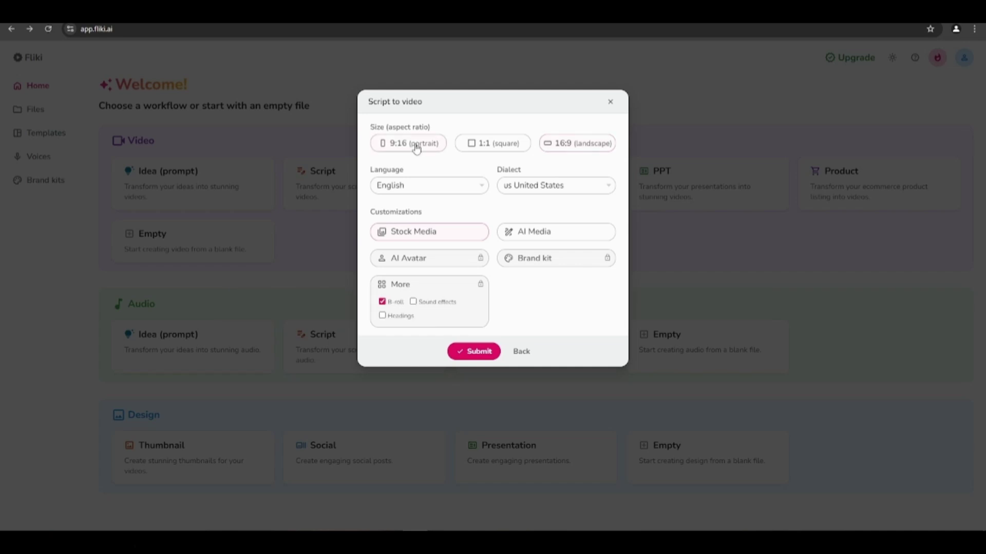
Step: Configure the video as 9:16 portrait in English with Stock Media for its visuals
left_click(424, 185)
left_click(426, 186)
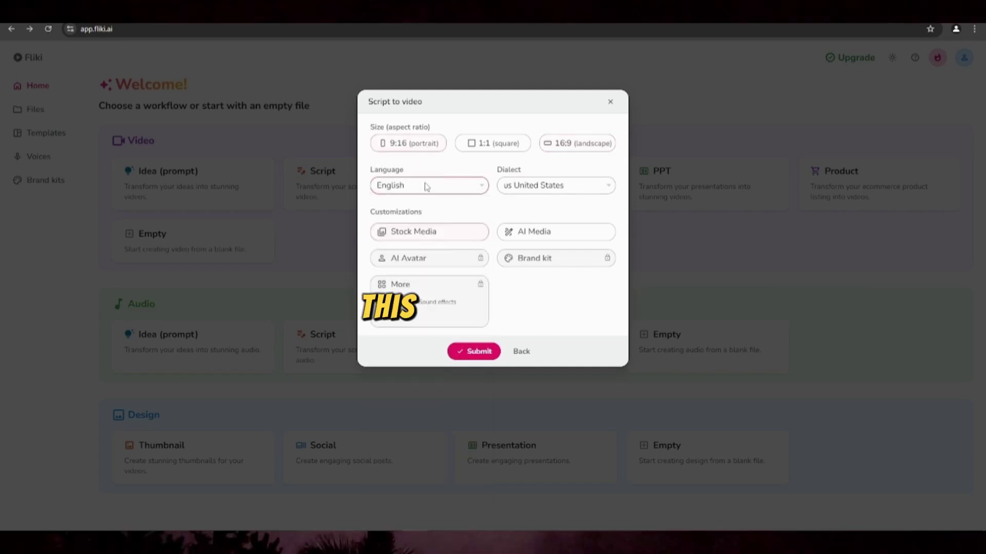
left_click(529, 234)
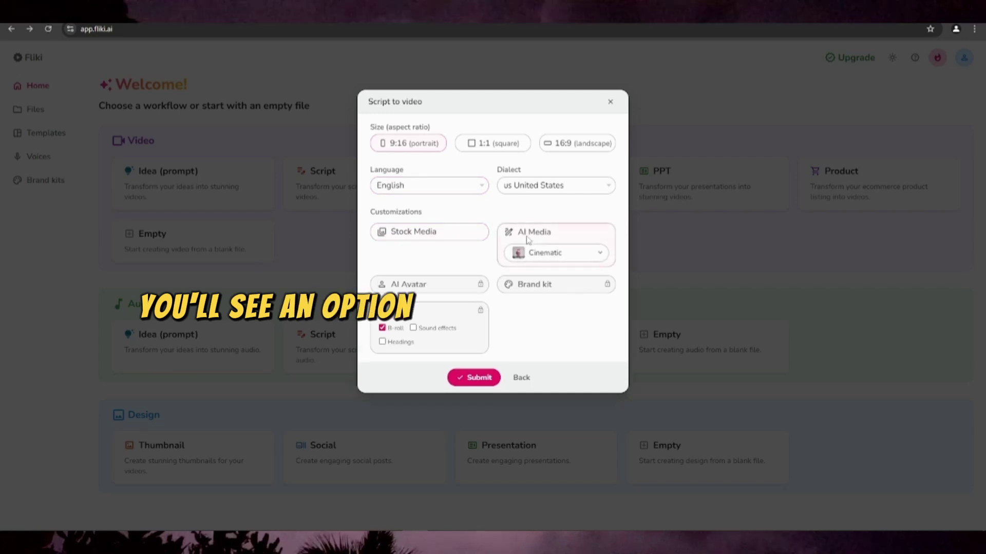
left_click(410, 237)
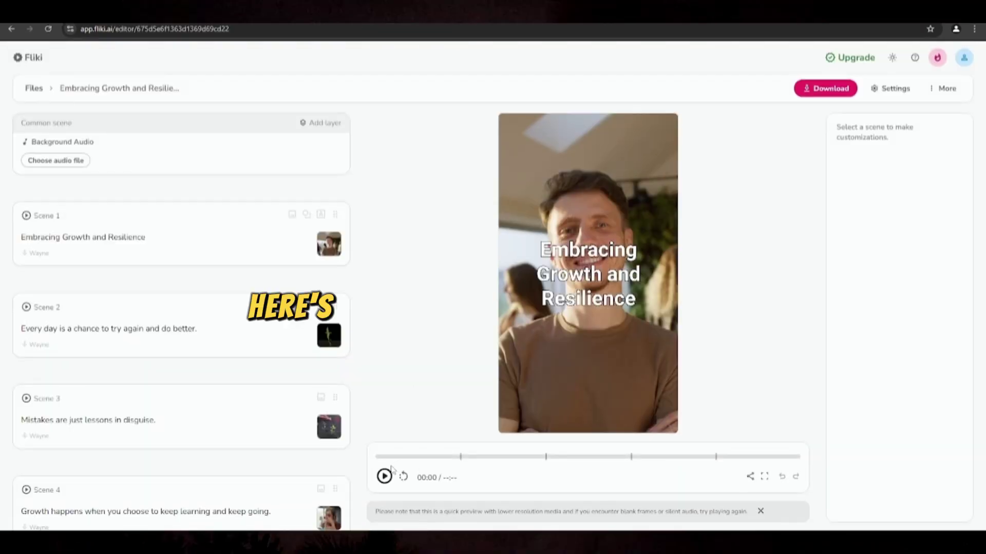
Step: Preview the generated video and replace scene 1's media with the stock clip of a person climbing a rock wall
left_click(384, 477)
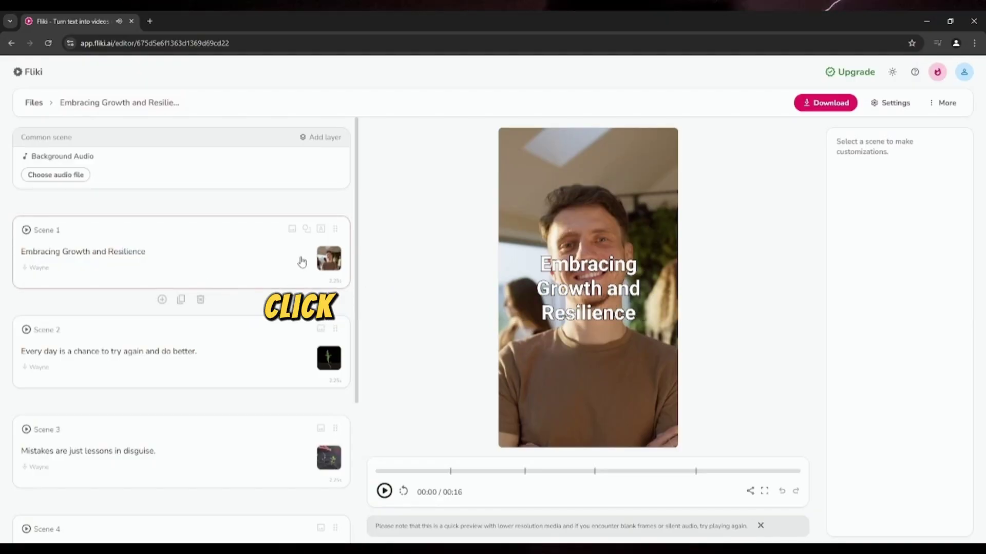
left_click(325, 260)
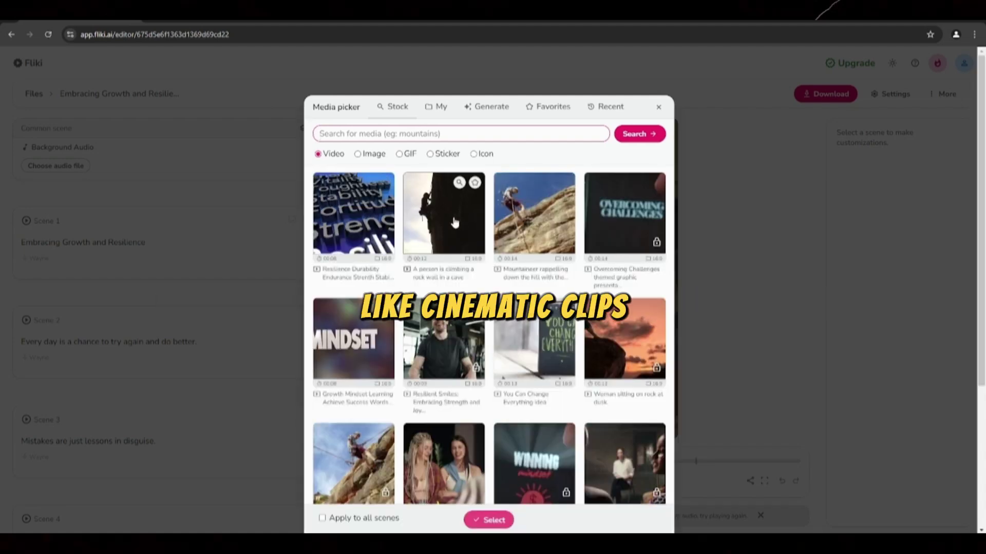
left_click(444, 229)
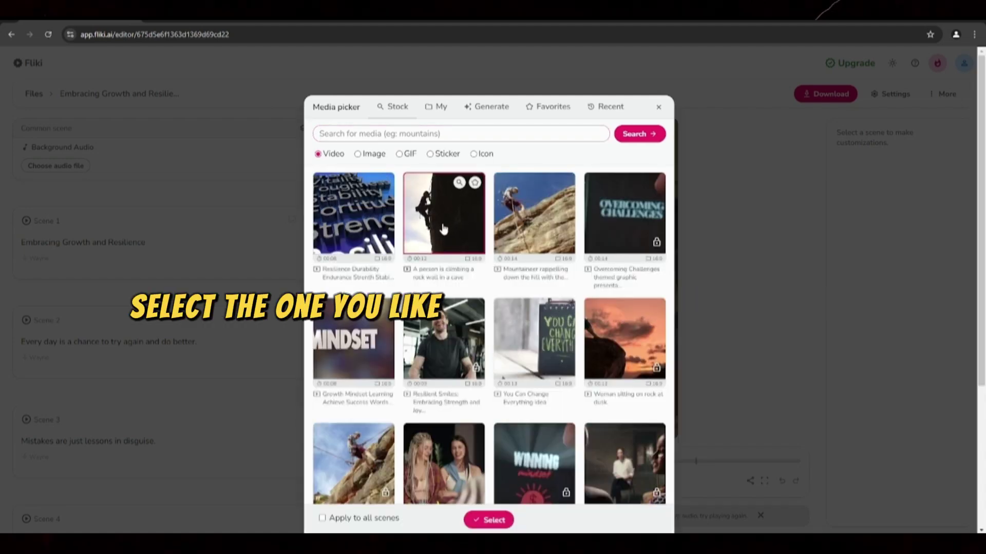
left_click(487, 520)
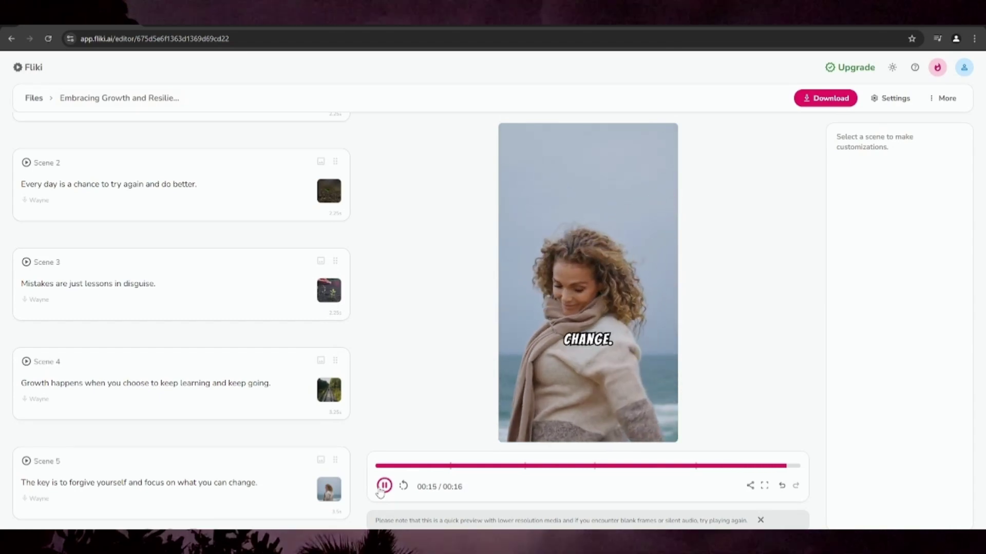
Step: Shorten the gap between the scenes in the video settings
left_click(892, 100)
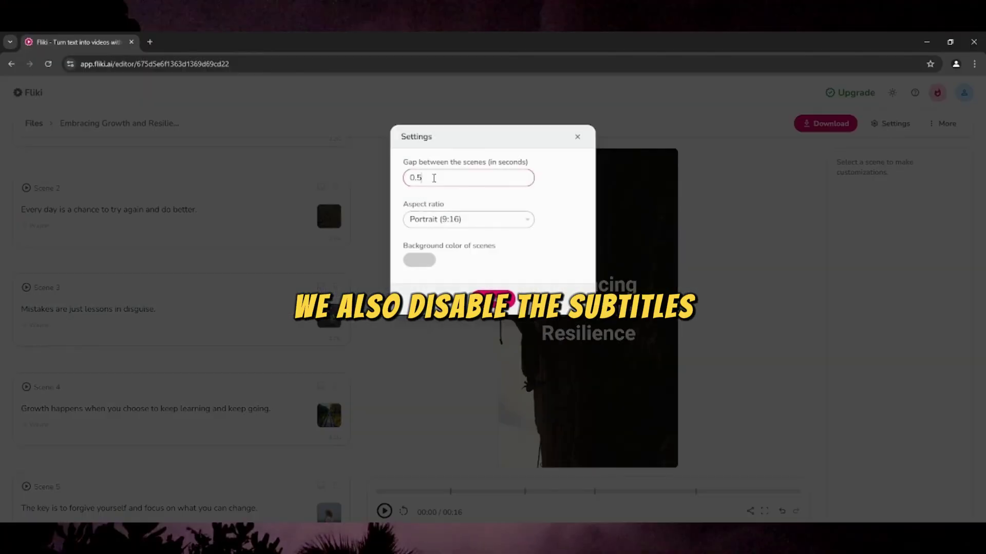
left_click(501, 302)
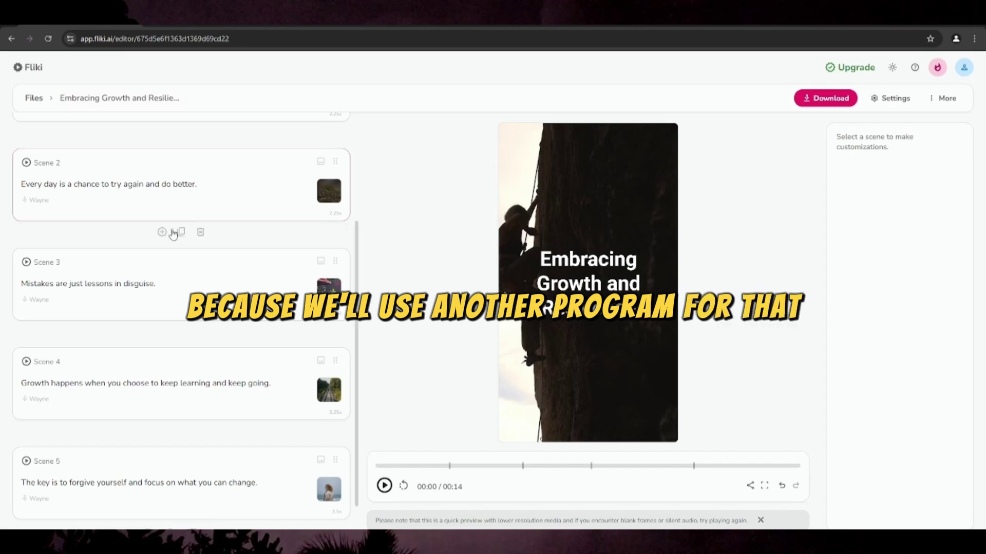
Step: Disable subtitles on scene 3's voiceover and apply its voiceover settings to all scenes
left_click(219, 268)
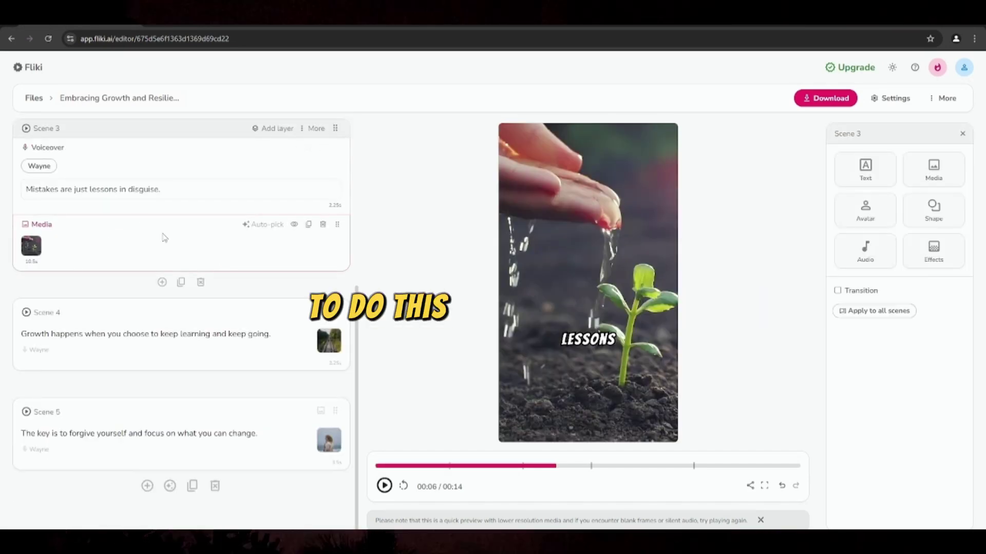
left_click(164, 170)
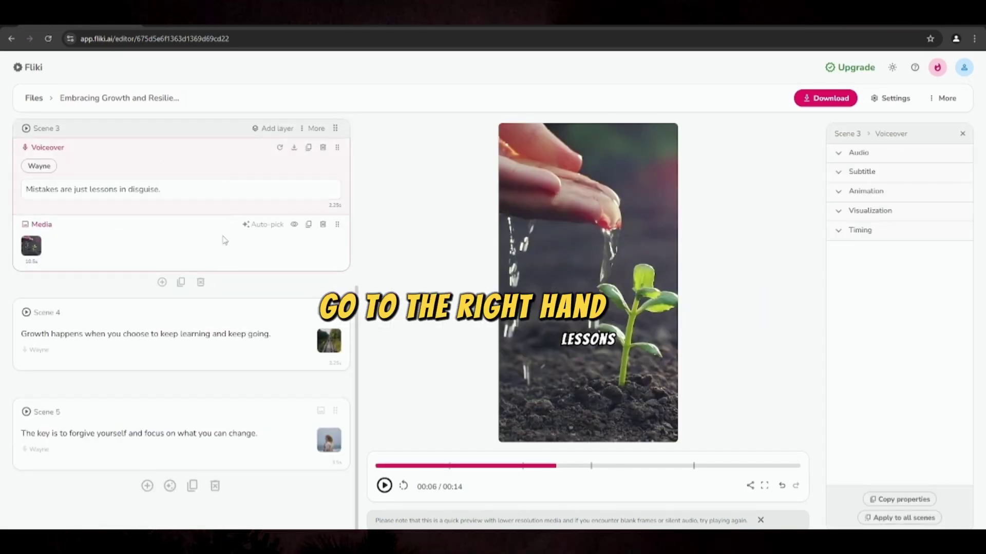
left_click(268, 170)
left_click(859, 171)
left_click(840, 194)
left_click(900, 518)
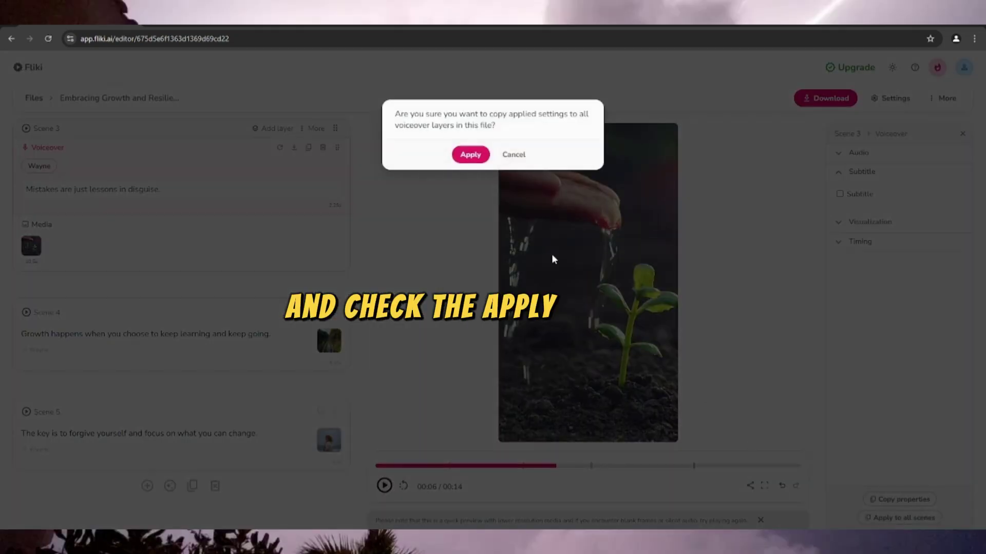
left_click(468, 155)
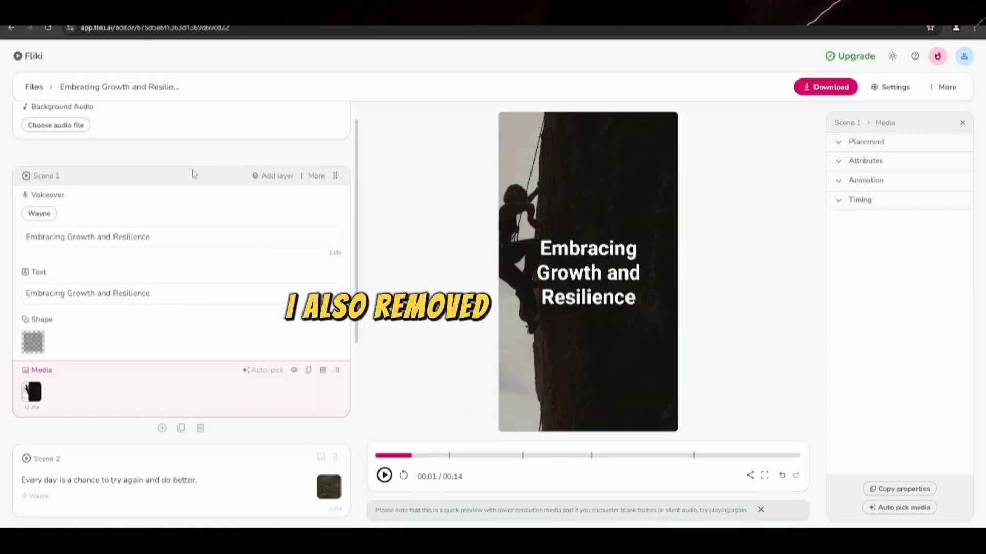
Step: Delete the "Embracing Growth and Resilience" cover scene and preview the remaining video
left_click(200, 428)
left_click(469, 134)
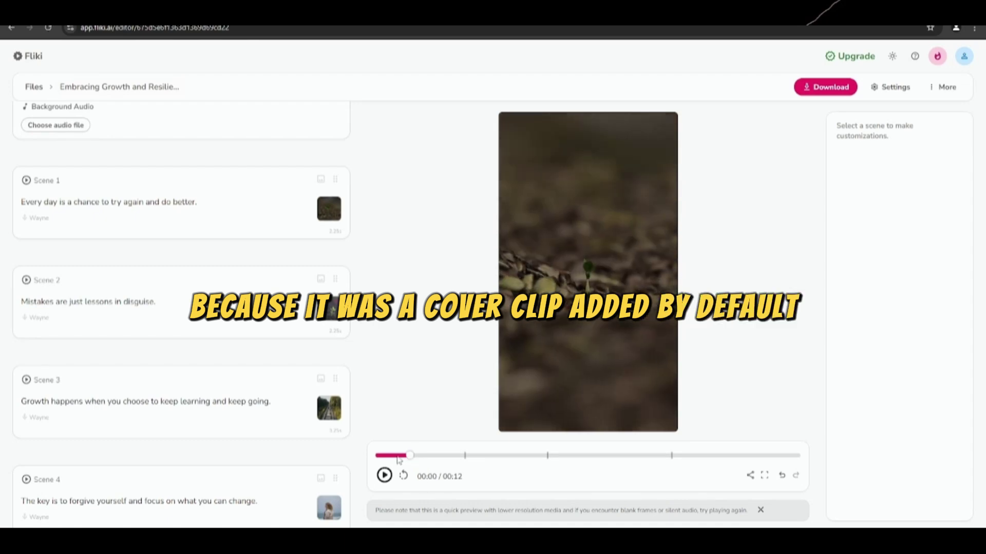
left_click(385, 476)
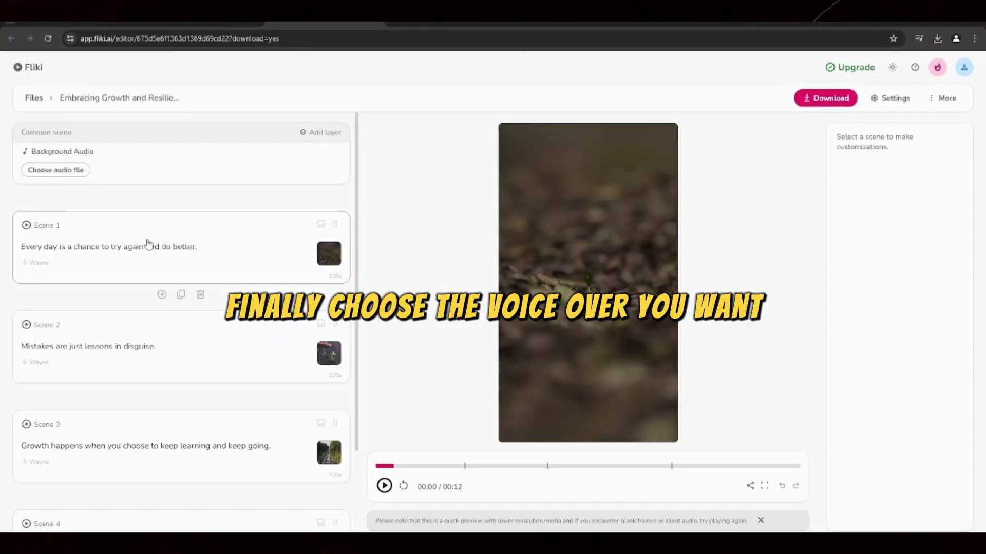
Step: Filter the voice choices for the first scene's voiceover to male and listen to the Bruce and Wayne samples
left_click(148, 243)
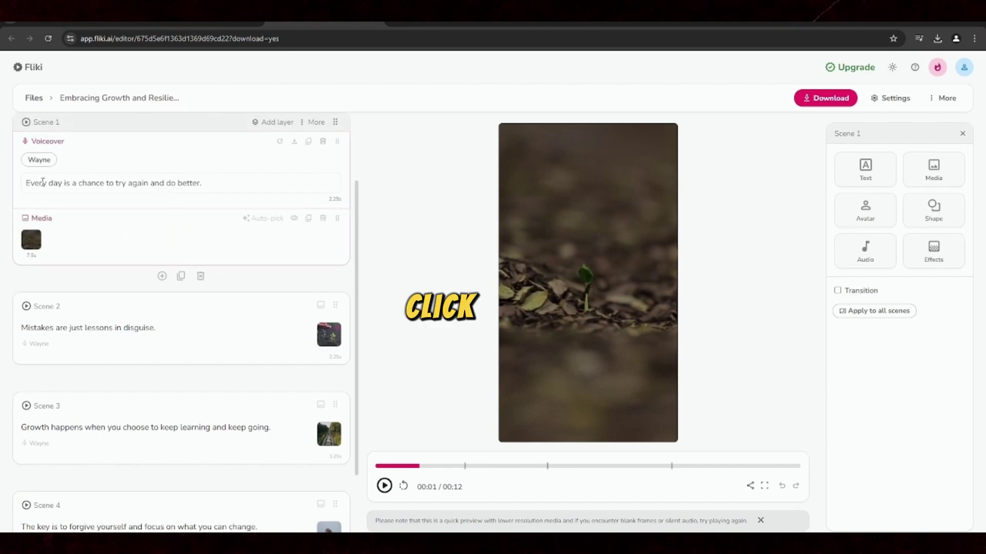
left_click(40, 161)
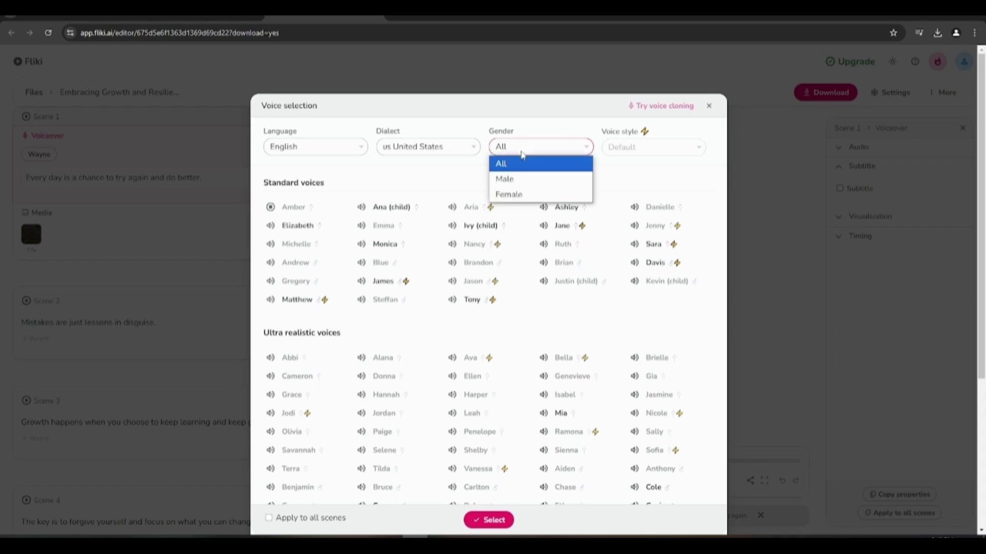
left_click(505, 180)
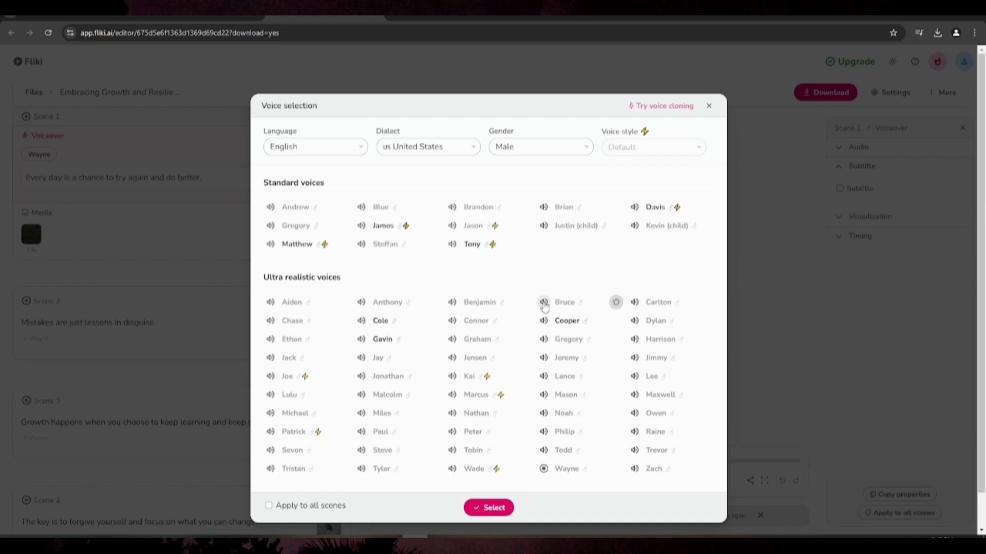
left_click(544, 303)
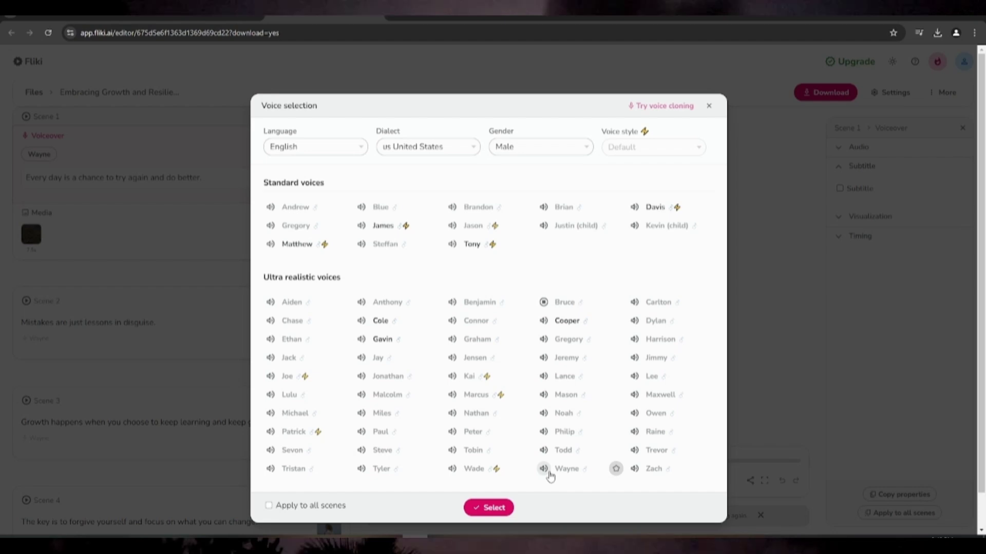
left_click(545, 470)
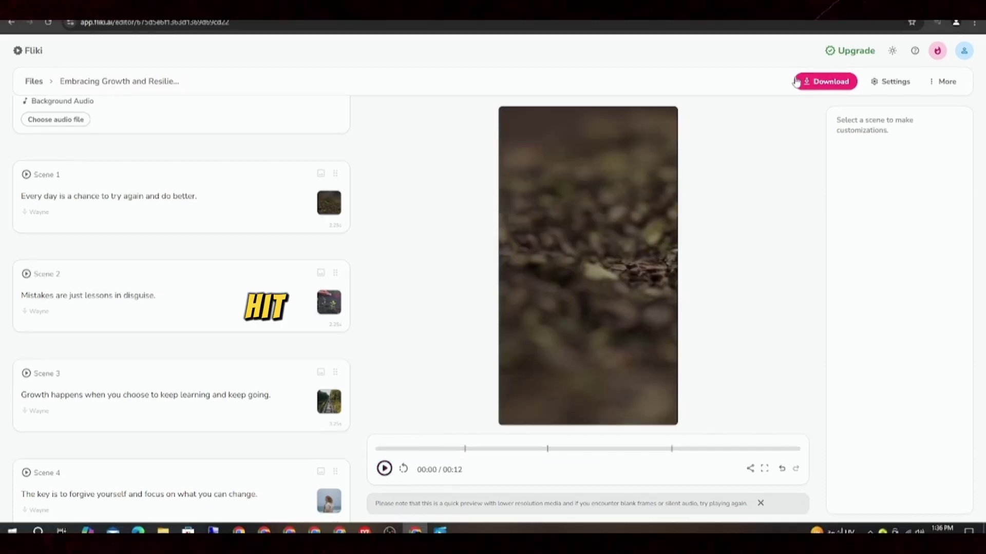
Step: Start a new export of the video at 720p resolution in mp4 format
left_click(811, 98)
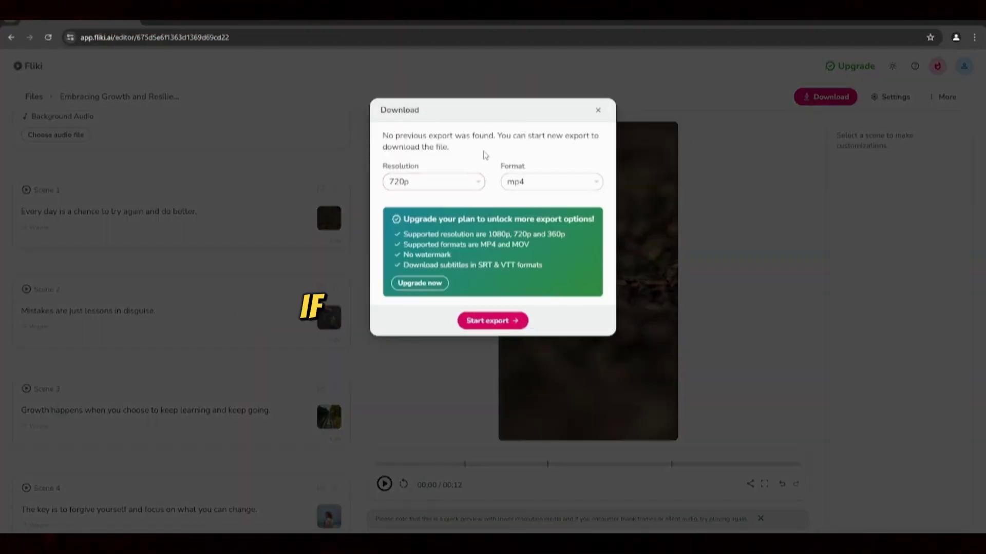
left_click(482, 322)
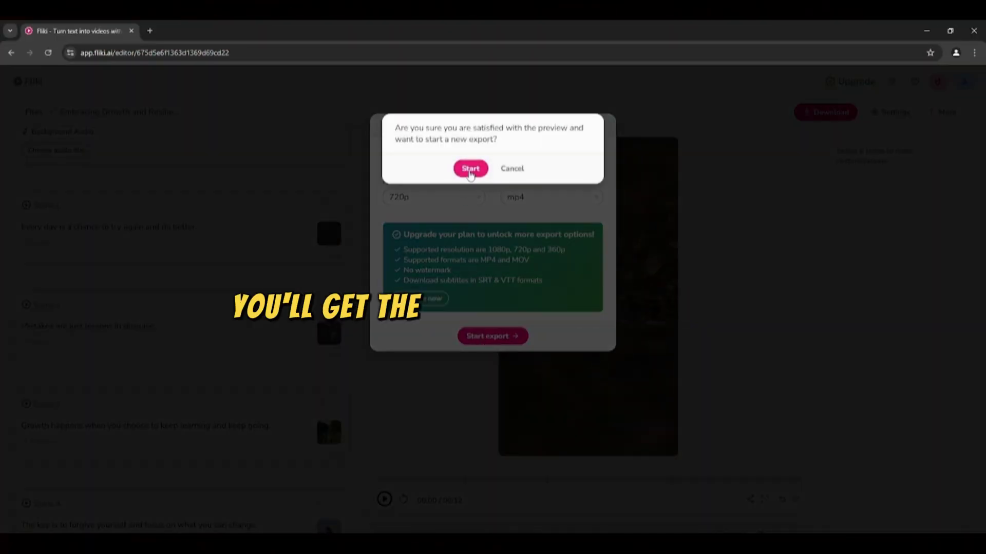
left_click(469, 167)
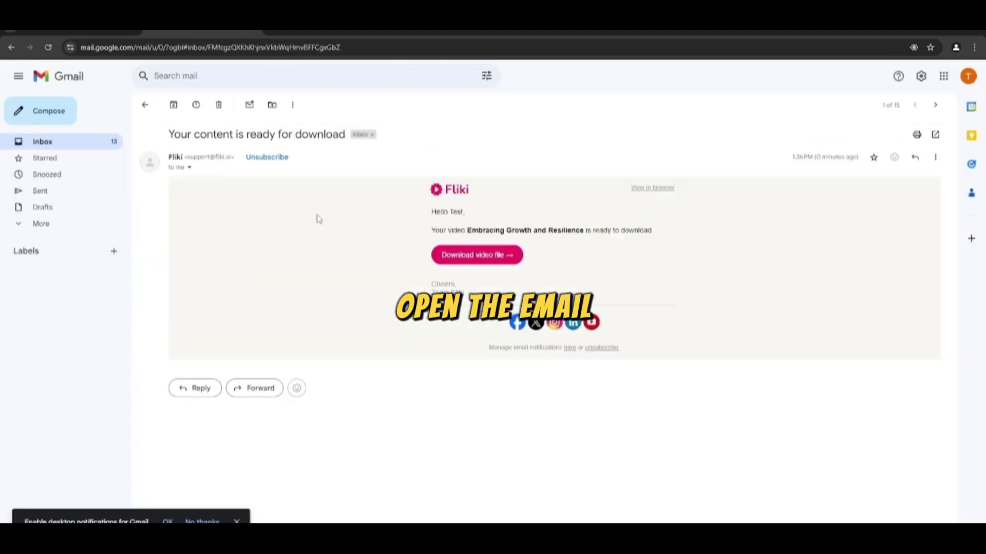
Step: Follow the video download link in the Fliki email in Gmail and save the exported video
left_click(473, 253)
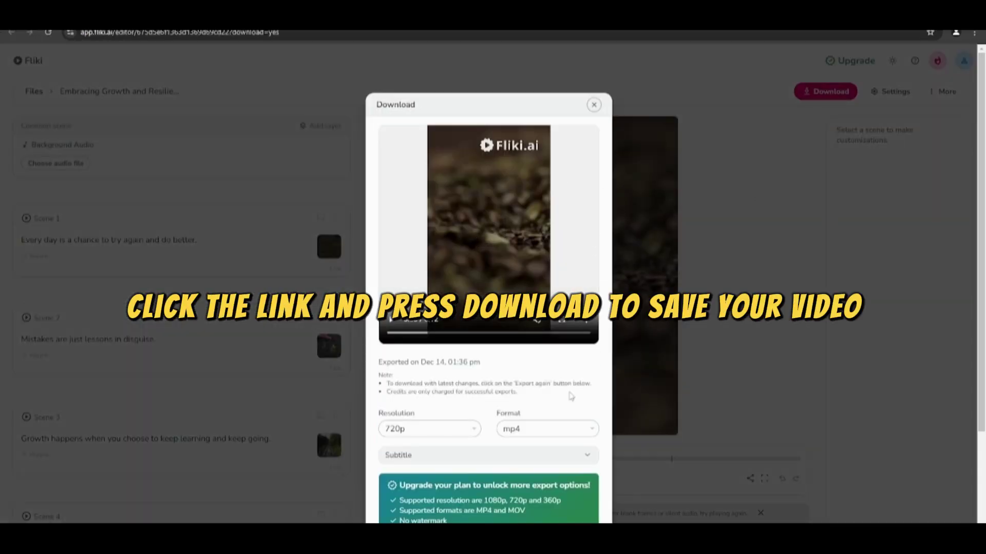
left_click(586, 319)
left_click(534, 269)
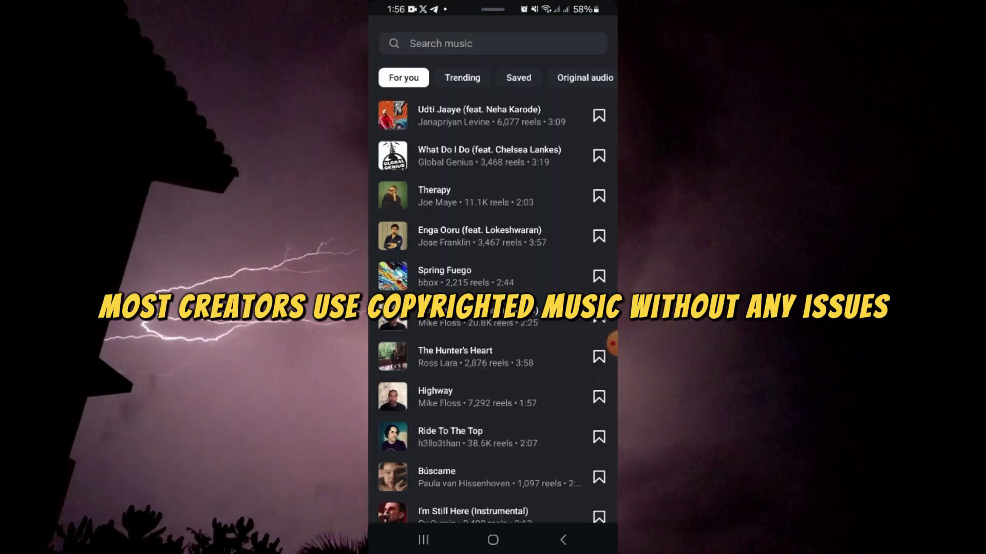
Step: Browse the For you music list for reels and the top sounds for YouTube Shorts
scroll(493, 308, "down", 4)
scroll(493, 308, "down", 6)
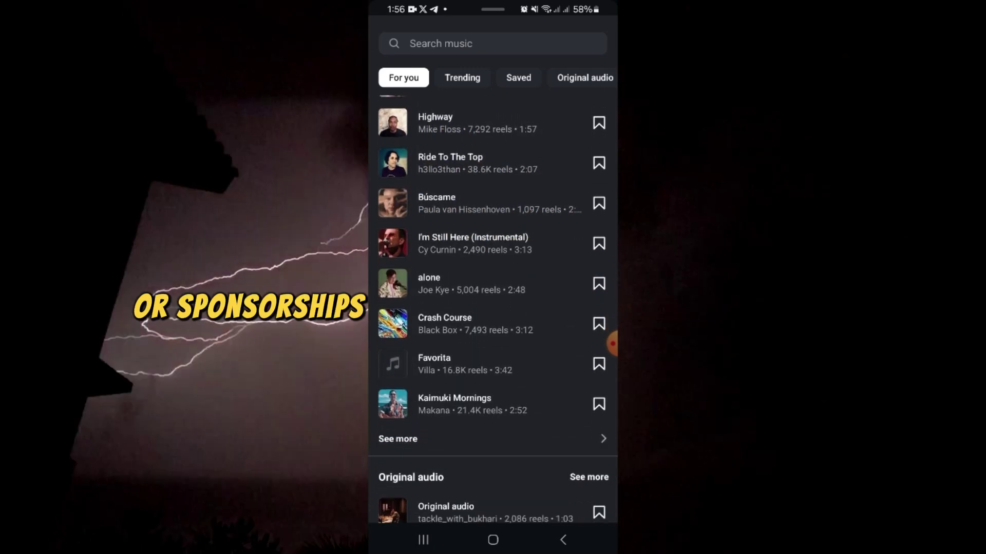
scroll(493, 308, "down", 15)
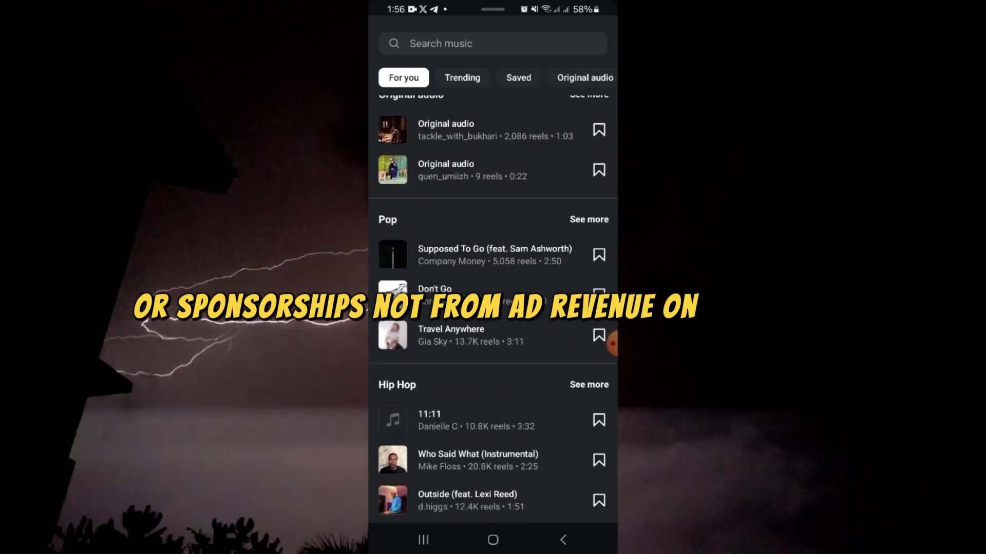
scroll(492, 308, "down", 6)
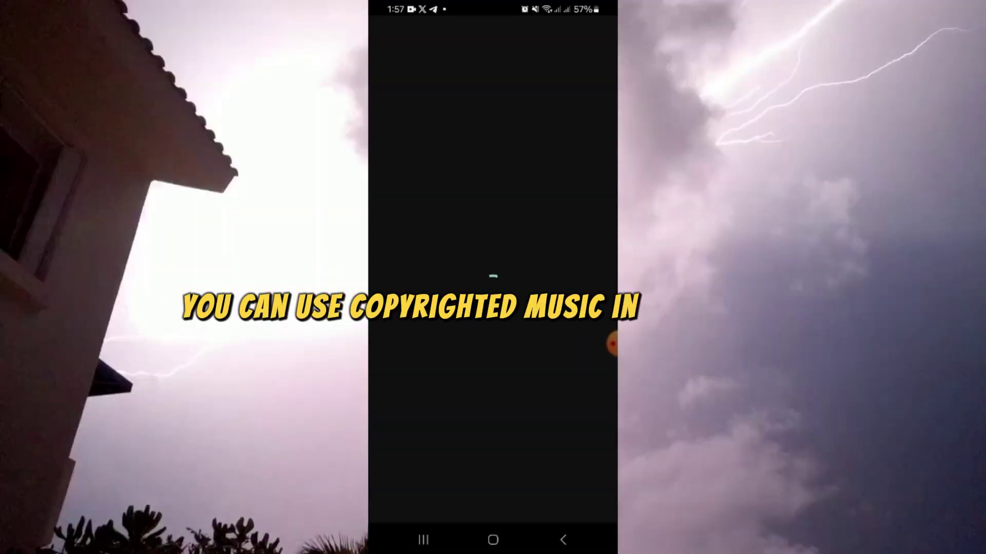
scroll(493, 308, "down", 2)
scroll(492, 308, "down", 8)
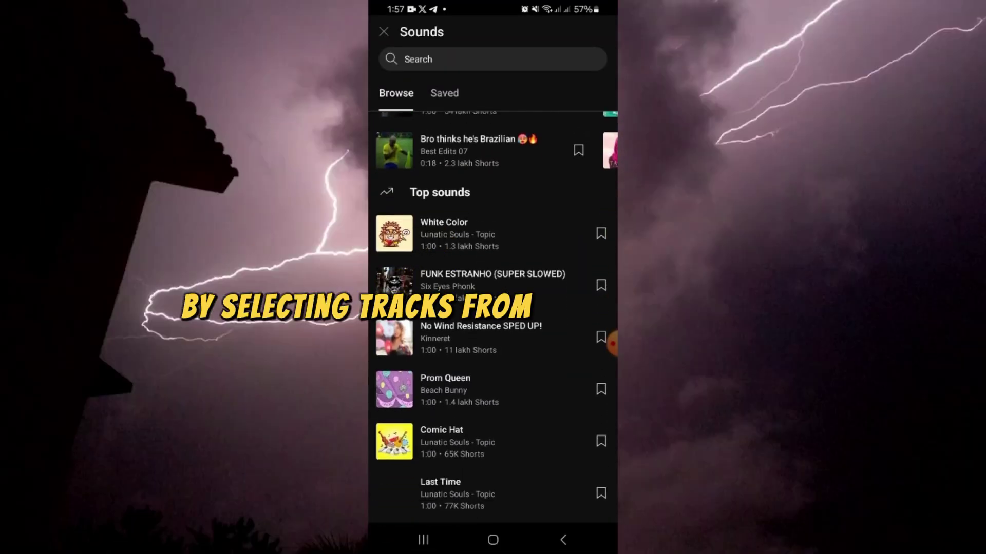
scroll(493, 308, "up", 10)
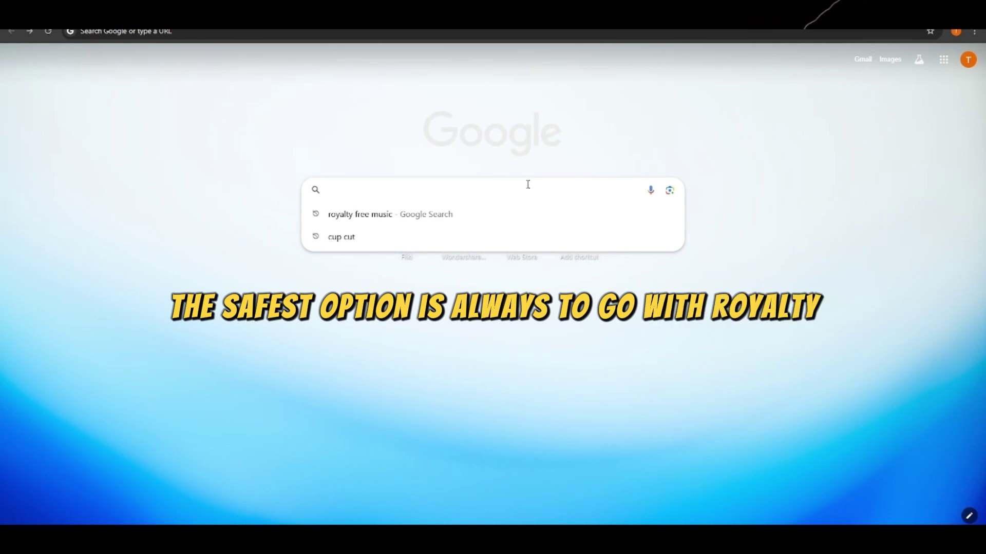
Step: Search Google for "royalty free music" and look through the results
left_click(396, 221)
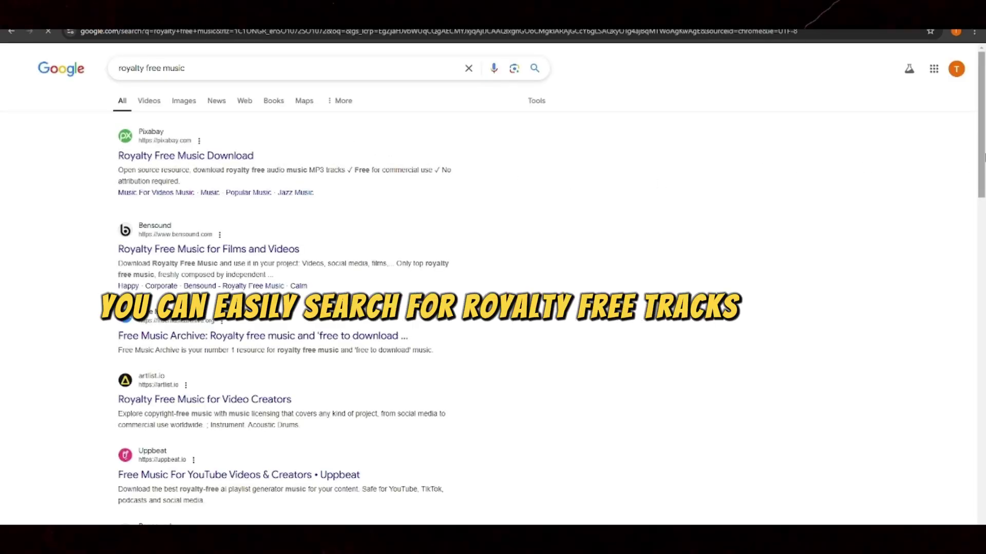
left_click_drag(983, 154, 959, 455)
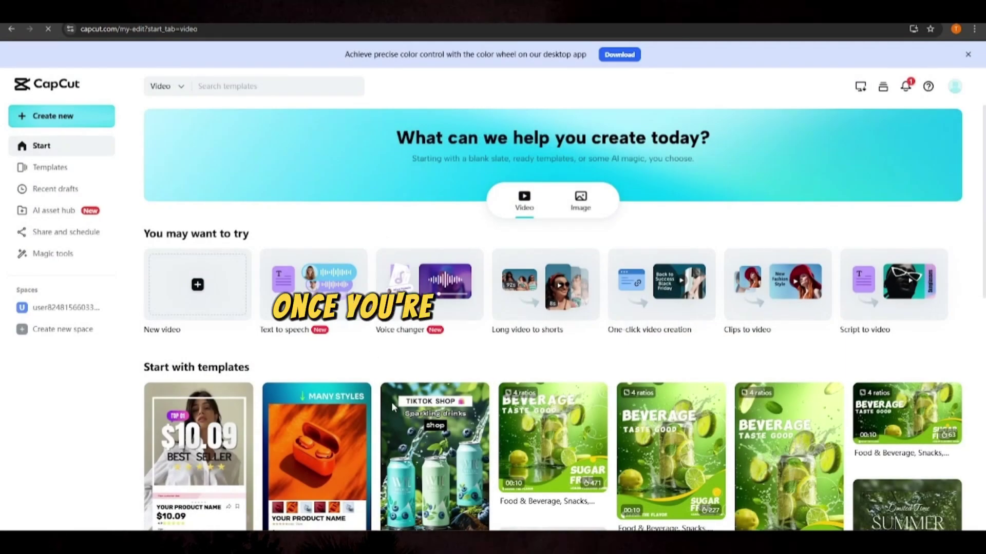
Step: Create a new video project in CapCut and upload music.wav and the downloaded Fliki video
left_click(200, 285)
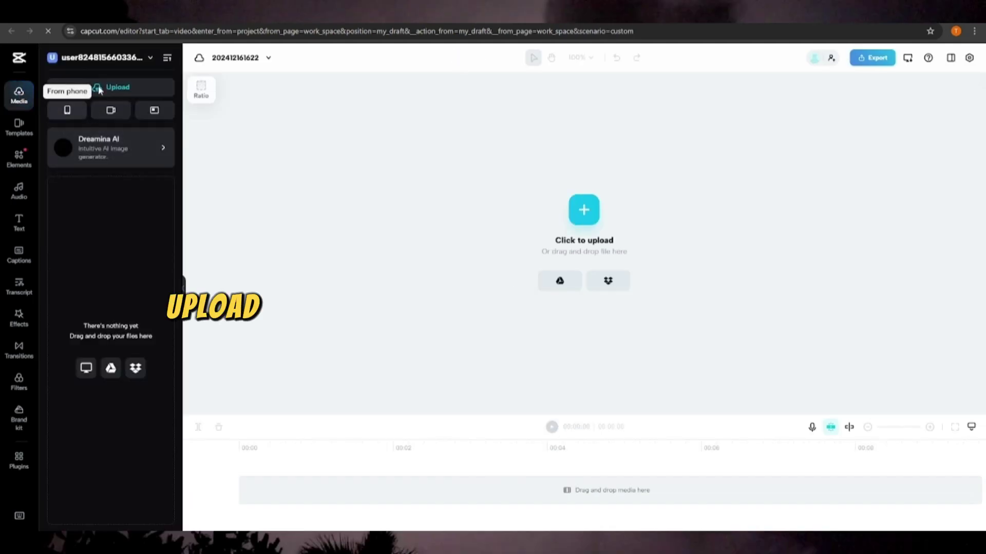
left_click(105, 87)
scroll(287, 154, "down", 2)
left_click(185, 198)
left_click(405, 257)
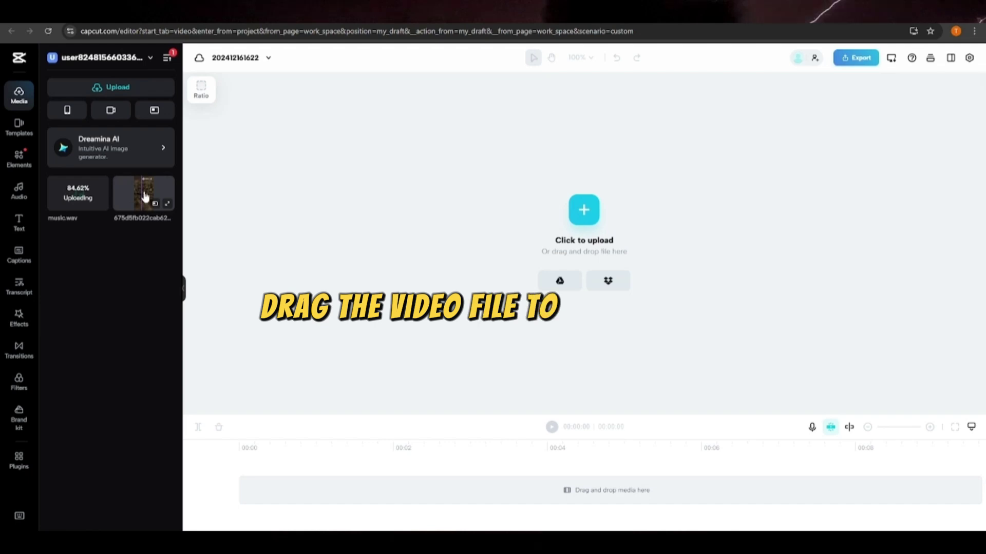
Step: Add the uploaded Fliki video to the timeline and set the project's aspect ratio to 9:16
left_click(144, 196)
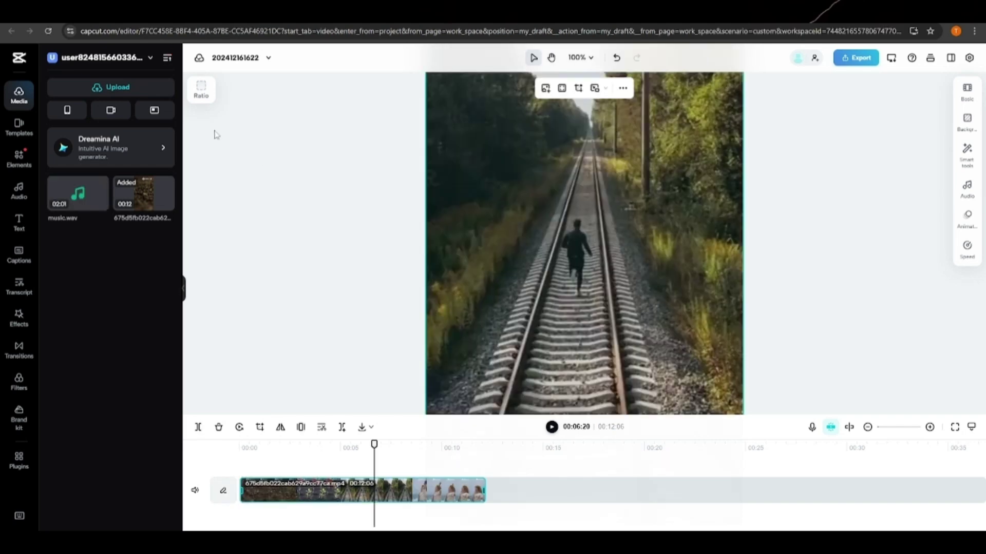
left_click(194, 99)
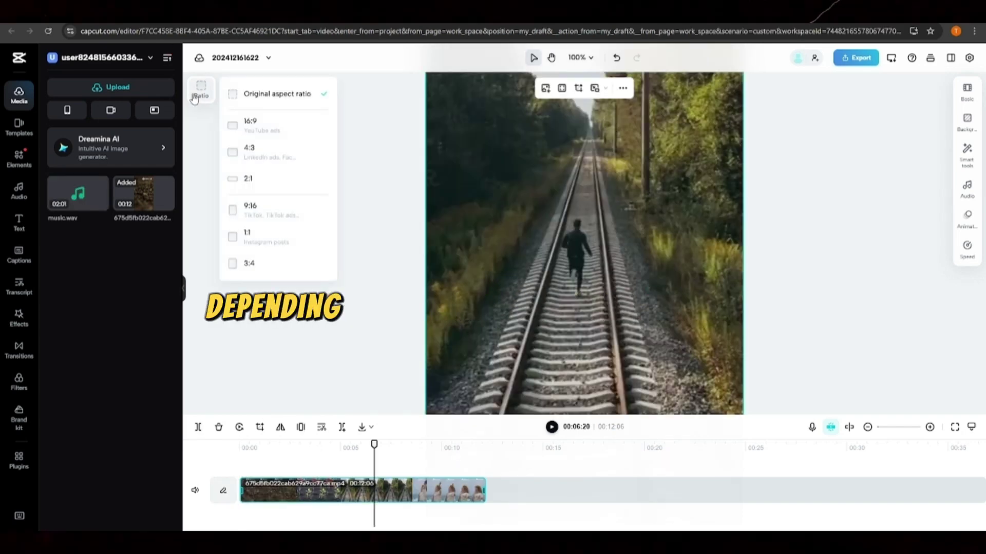
left_click(241, 215)
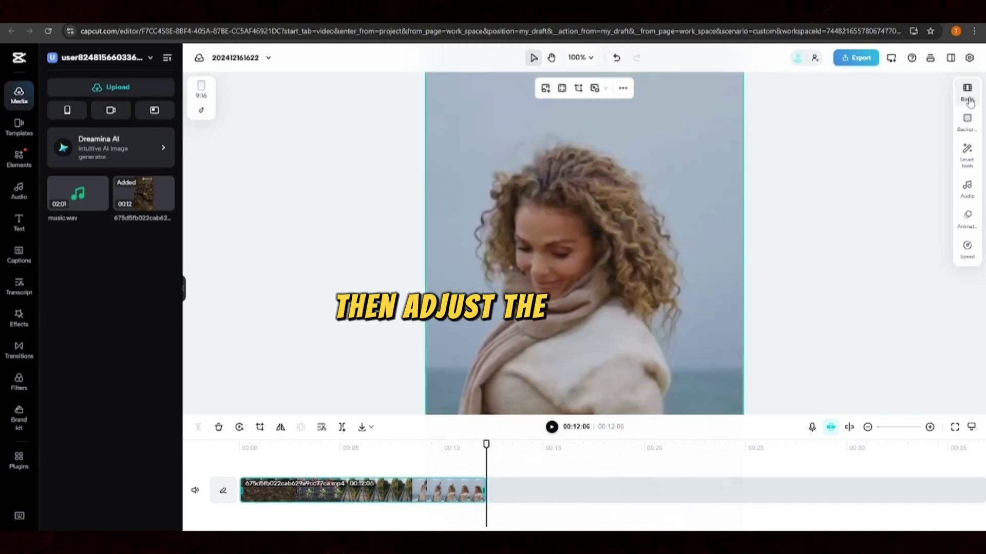
Step: Darken the clip with temperature -6, brightness -11 and contrast 12, and return the playhead to the start
left_click(870, 178)
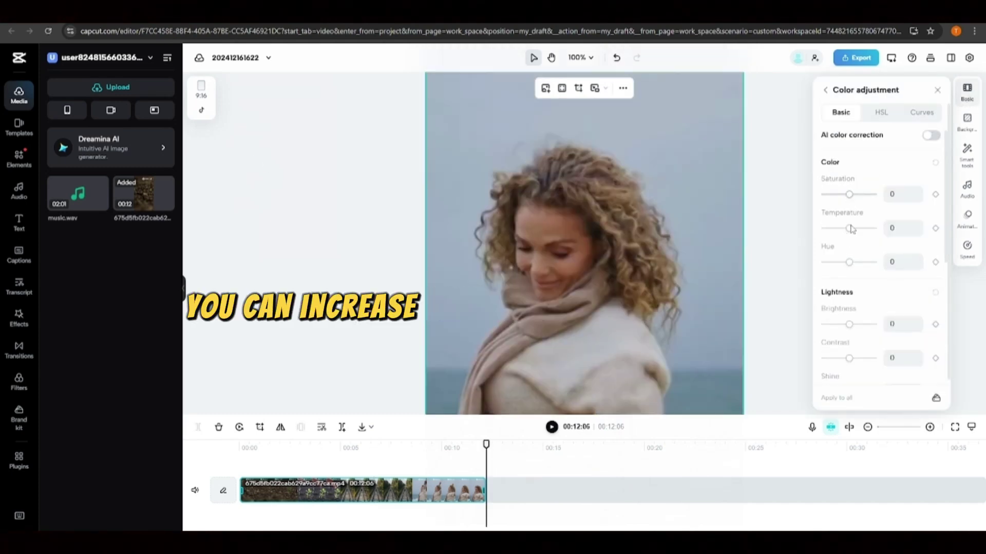
left_click_drag(849, 324, 846, 323)
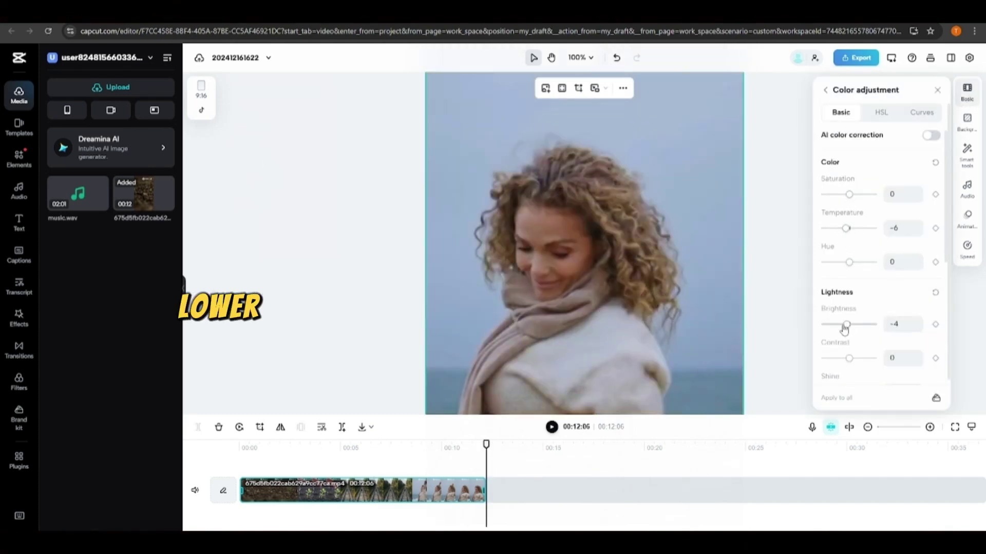
left_click(937, 90)
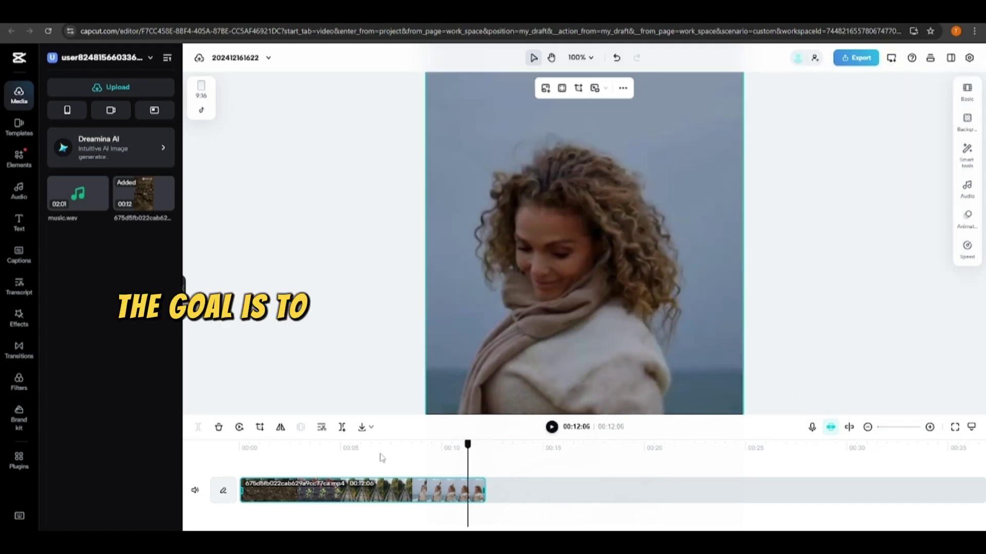
left_click(246, 435)
left_click(608, 224)
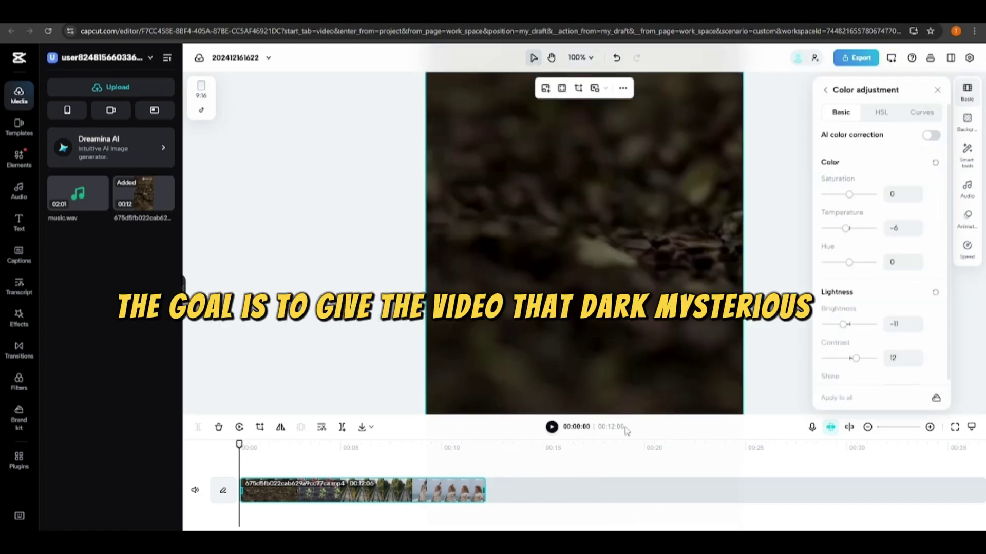
left_click(730, 414)
left_click_drag(730, 415, 714, 431)
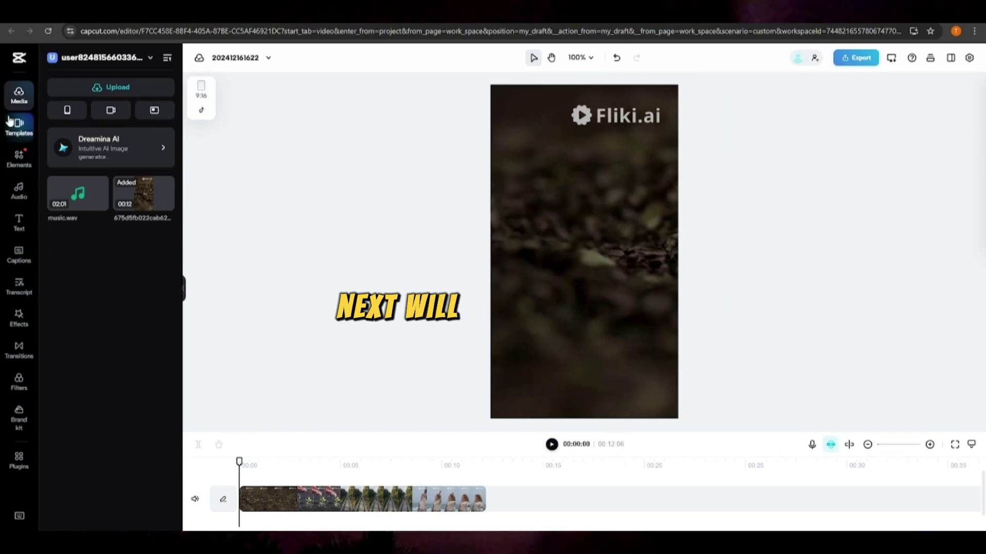
Step: Generate automatic captions for the video in English (US)
left_click(7, 263)
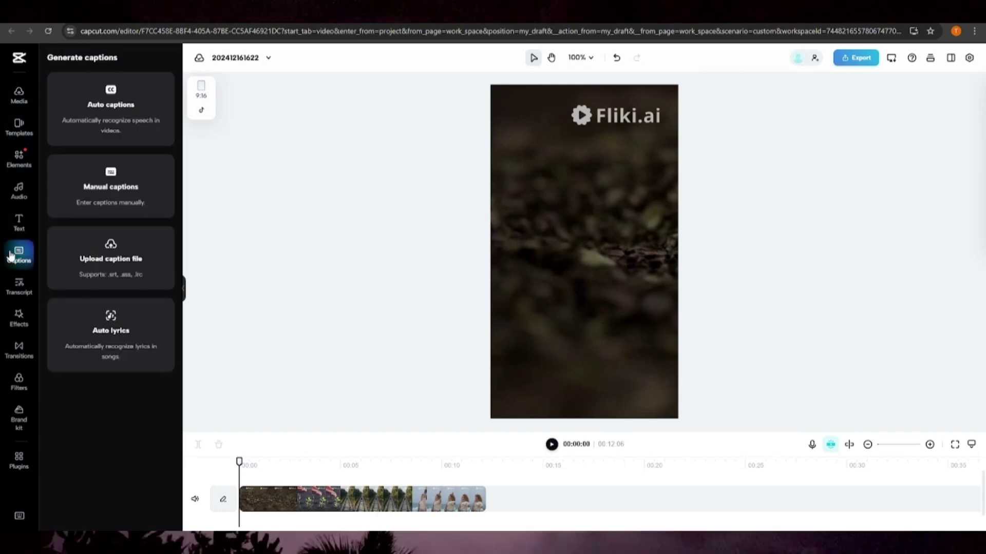
left_click(107, 122)
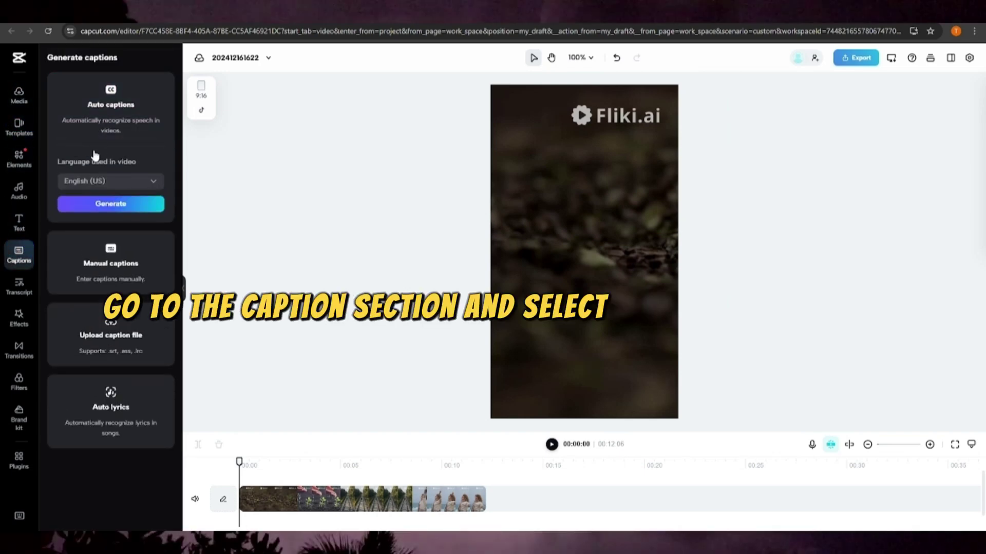
left_click(80, 206)
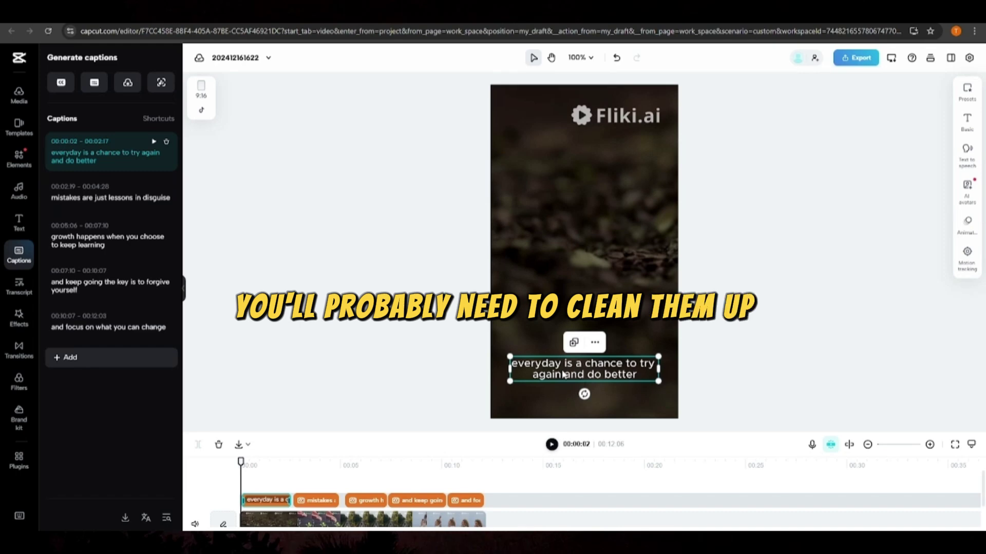
Step: Split the captions into shorter lines after "chance", "lessons", "when", "keep going the" and "focus on"
left_click(119, 153)
key("Return")
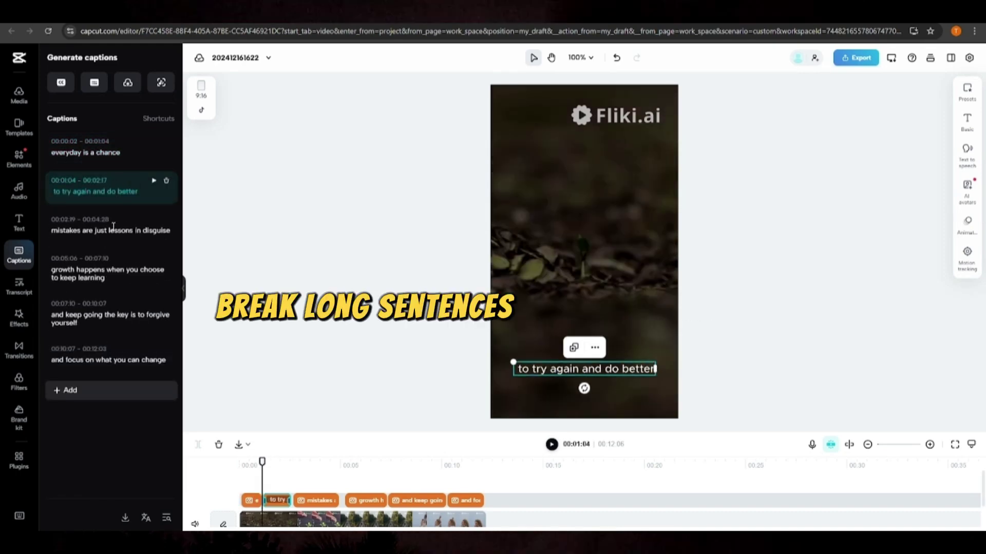
left_click(135, 230)
key("Return")
left_click(124, 308)
key("Return")
left_click(117, 386)
key("Return")
left_click(86, 445)
key("Return")
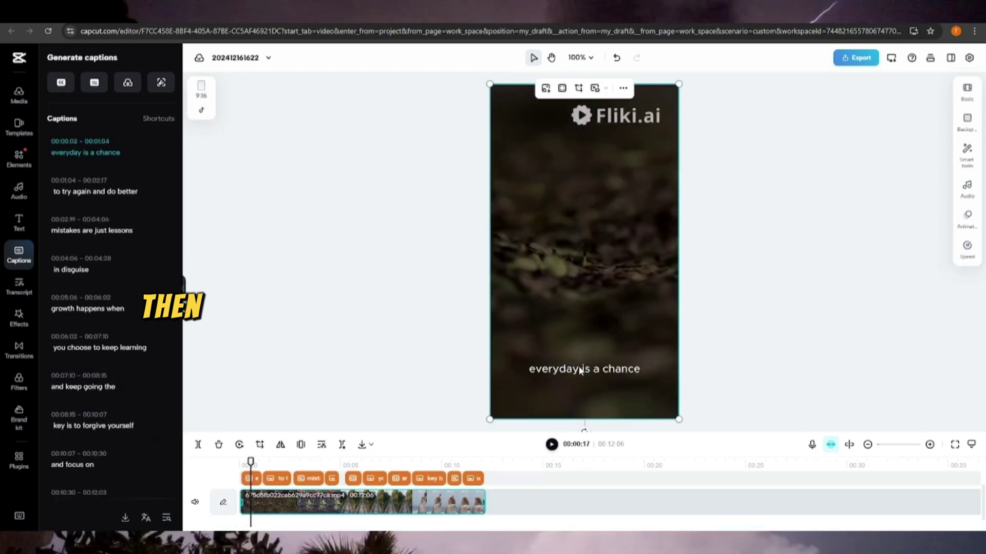
Step: Move the captions up to just above the middle of the frame and apply a small white italic text template
left_click(578, 366)
left_click_drag(578, 371, 577, 232)
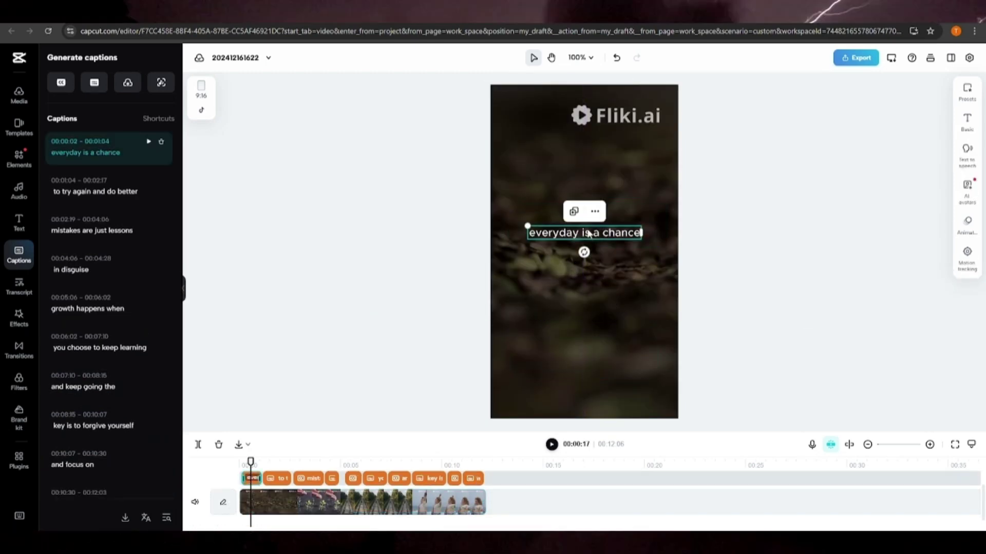
left_click(973, 125)
left_click(971, 101)
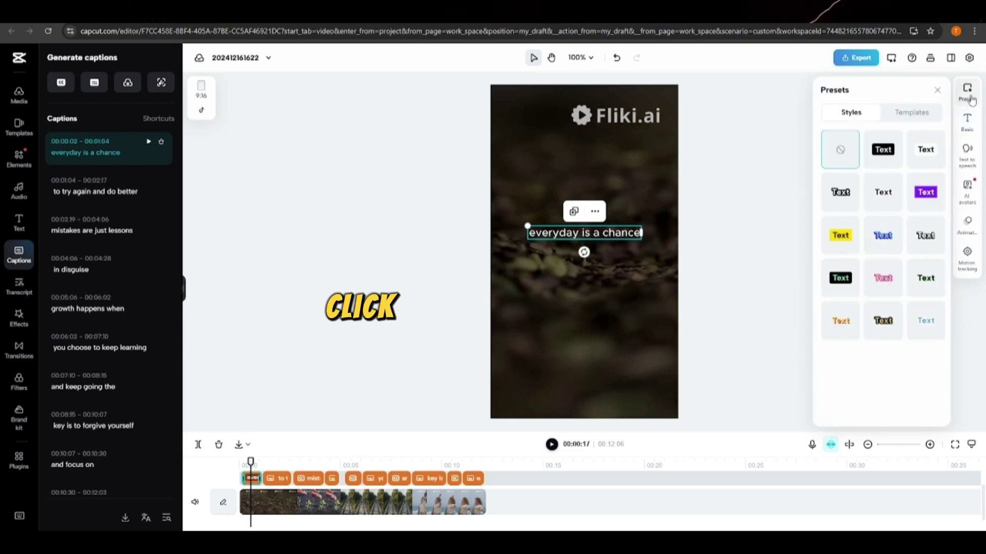
left_click(909, 116)
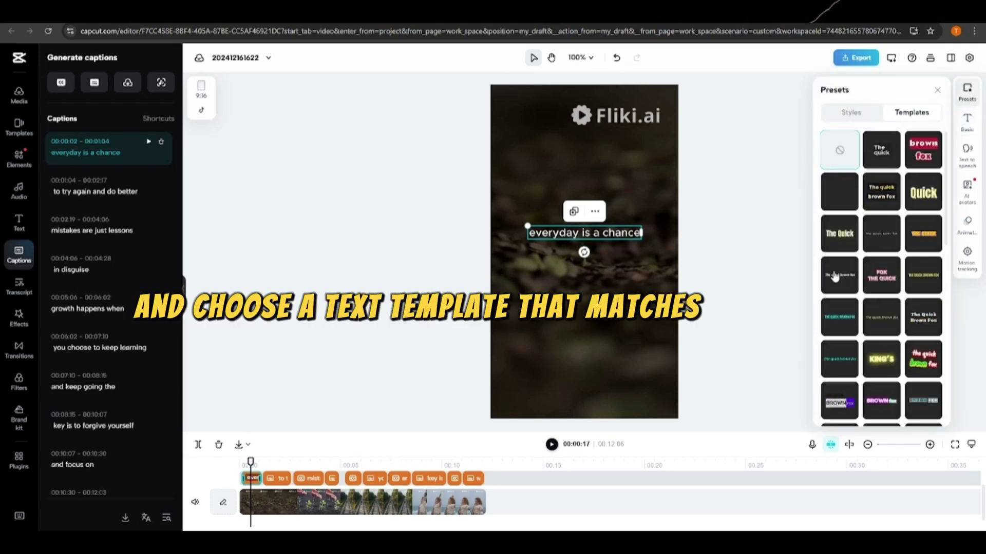
left_click(835, 280)
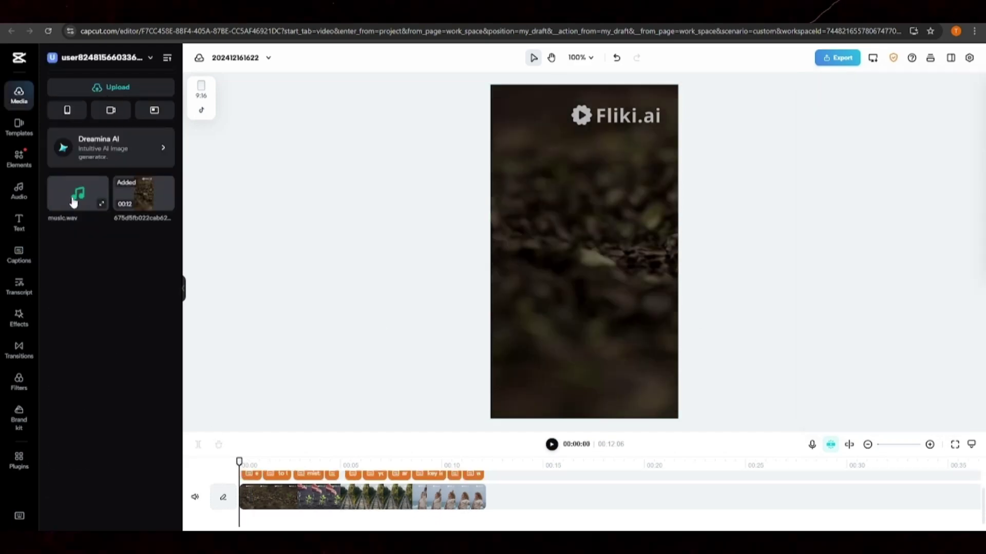
Step: Add music.wav beneath the video from the start of the timeline and trim off everything after 00:12:11
left_click_drag(77, 193, 242, 519)
left_click(551, 444)
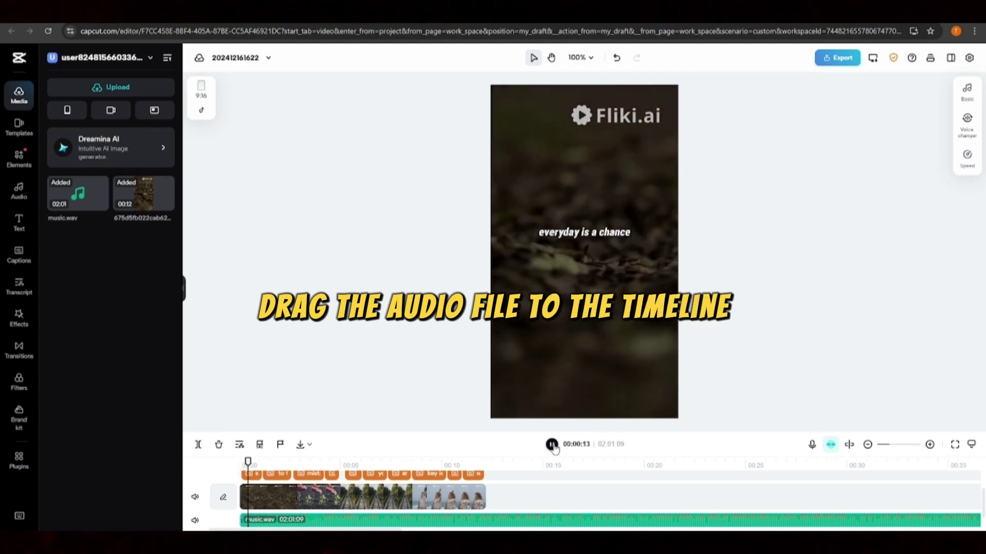
left_click(552, 444)
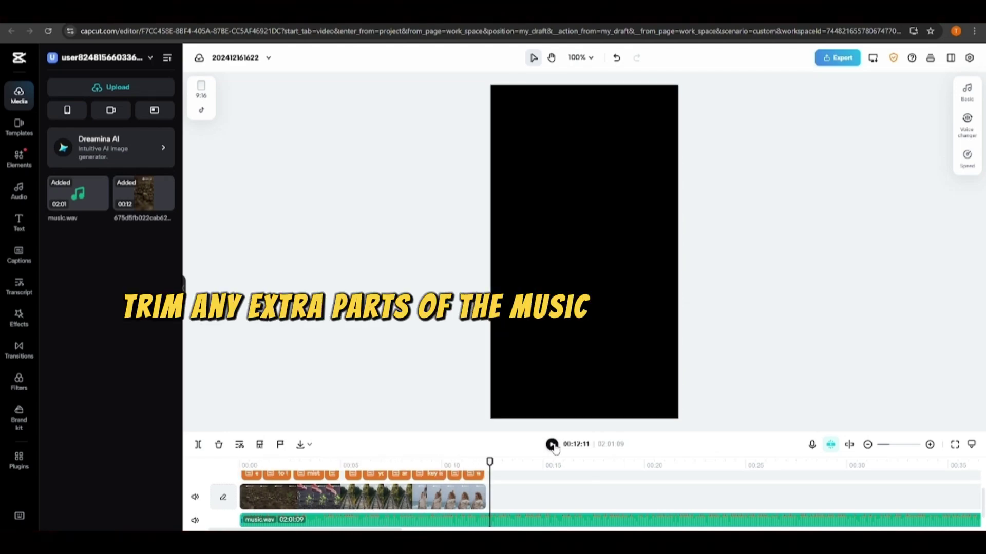
key("Delete")
Step: Lower the music clip's volume to -17.1 dB and check the result near the start of the video
left_click(968, 104)
left_click_drag(863, 137, 857, 142)
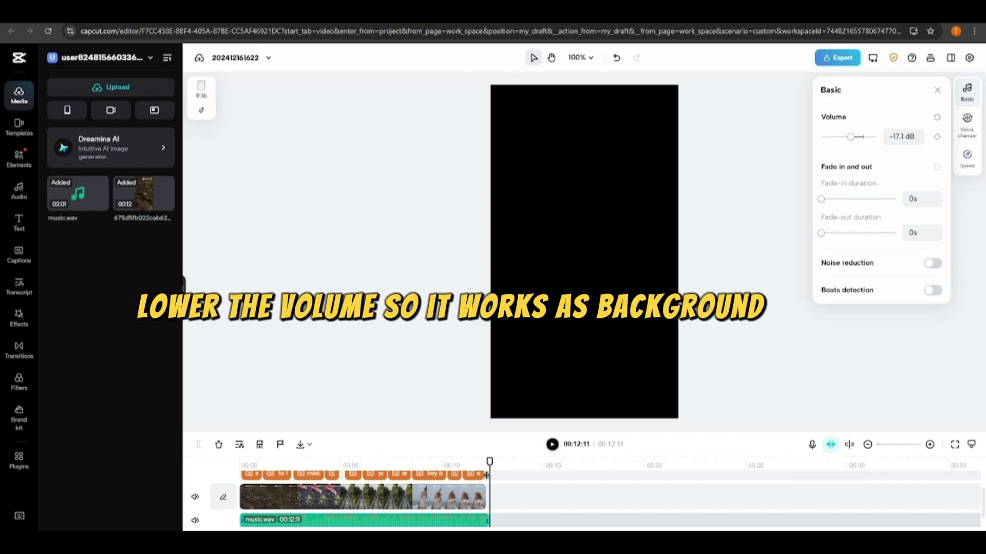
left_click_drag(488, 476, 263, 467)
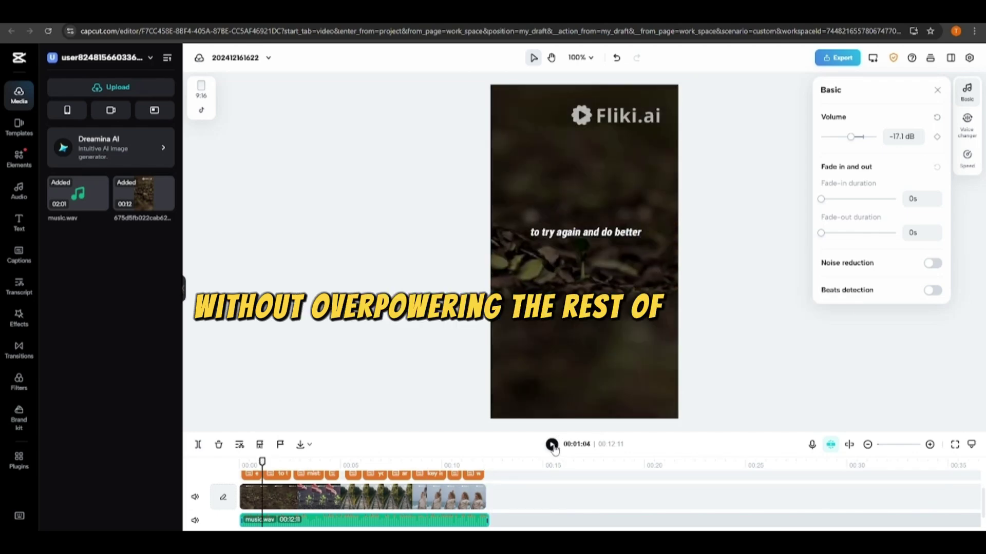
Step: Preview the edited video in full screen and export it as a 720p, 30fps MP4 at recommended quality
left_click(552, 444)
left_click(955, 446)
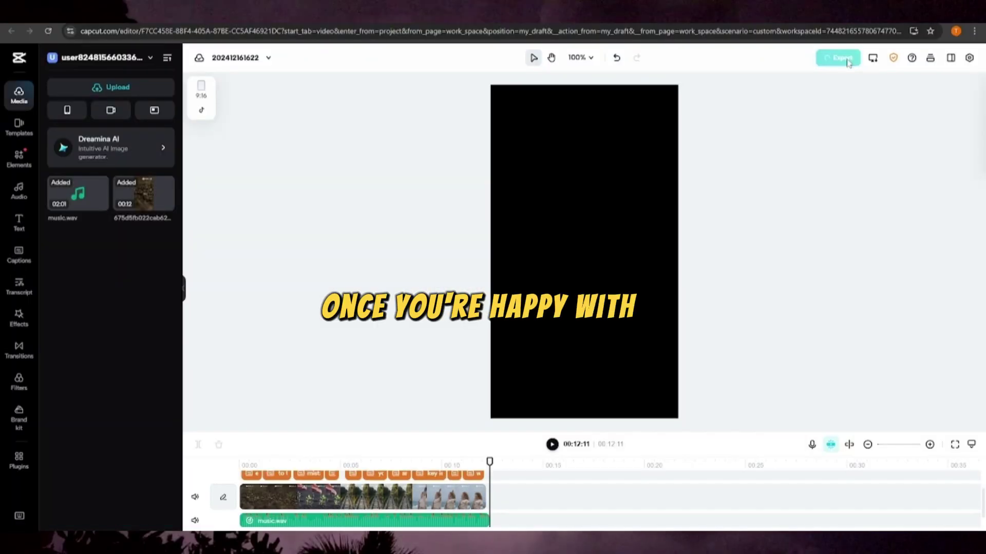
left_click(836, 57)
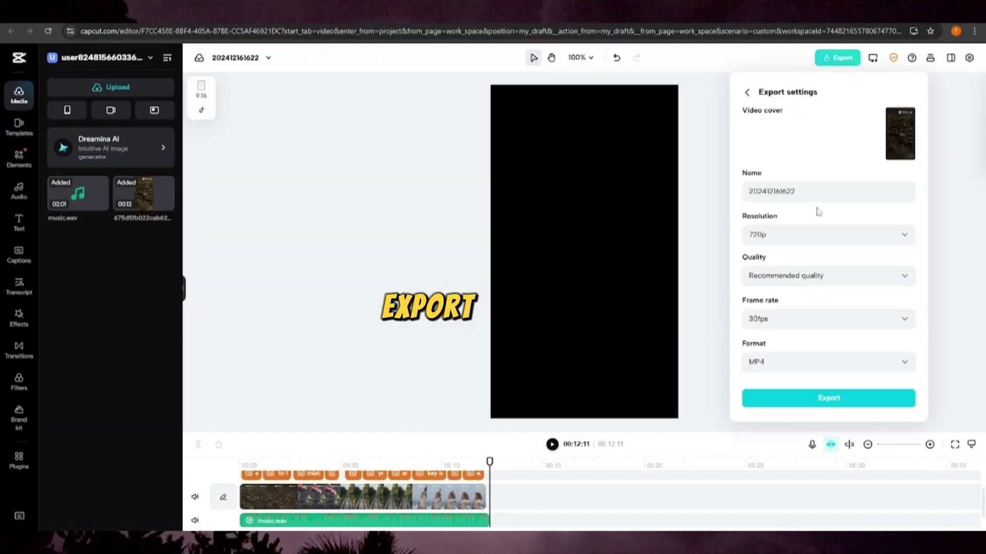
left_click(827, 398)
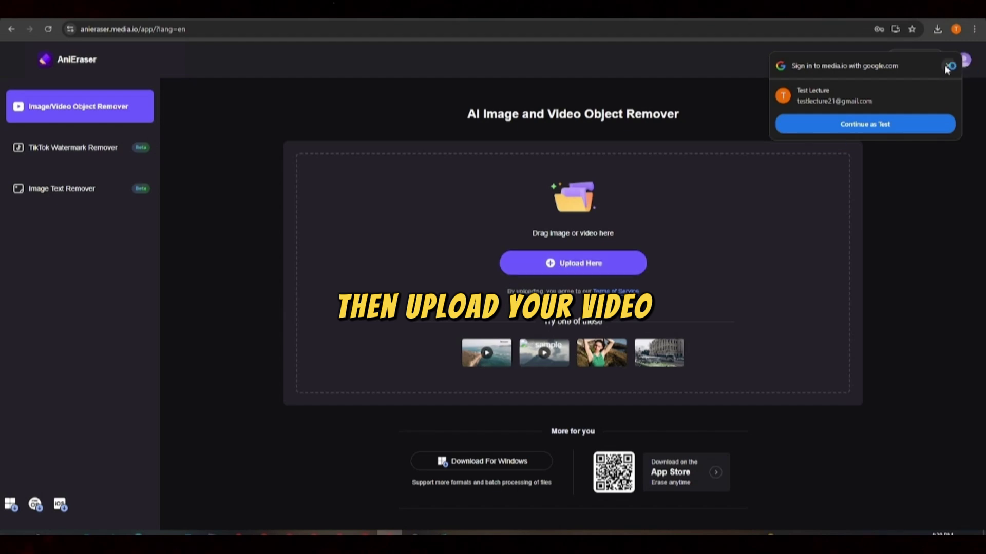
Step: Switch to AniEraser and upload the exported video from Downloads to the Image/Video Object Remover
left_click(629, 266)
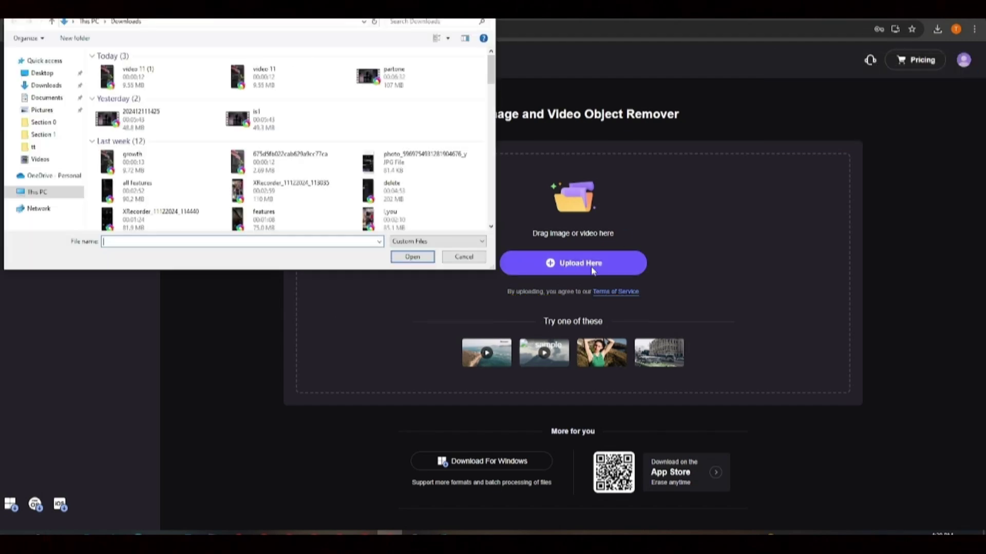
left_click(405, 257)
left_click(479, 516)
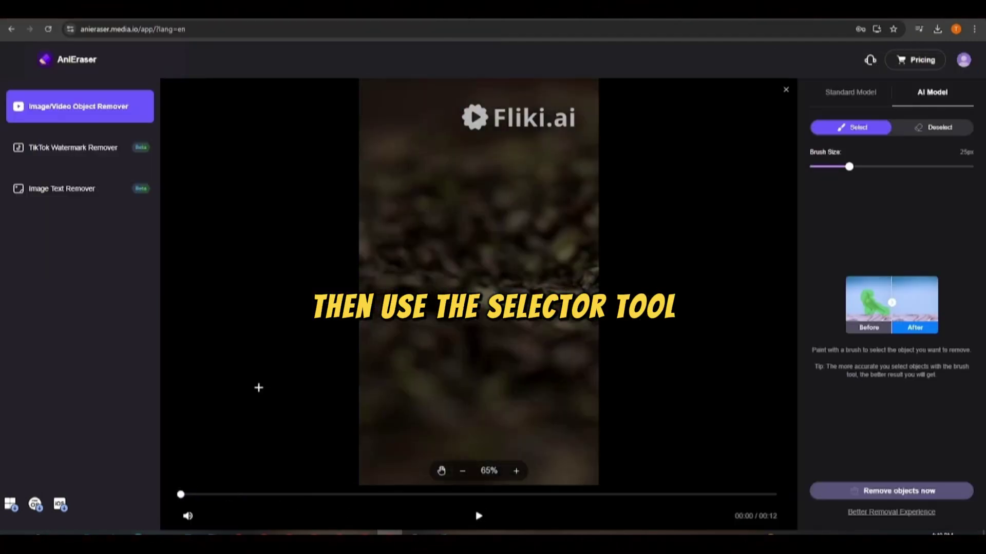
Step: Set the selection brush size to 82px, paint over the Fliki.ai watermark and remove it from the video
left_click_drag(848, 167, 944, 167)
left_click_drag(476, 117, 506, 117)
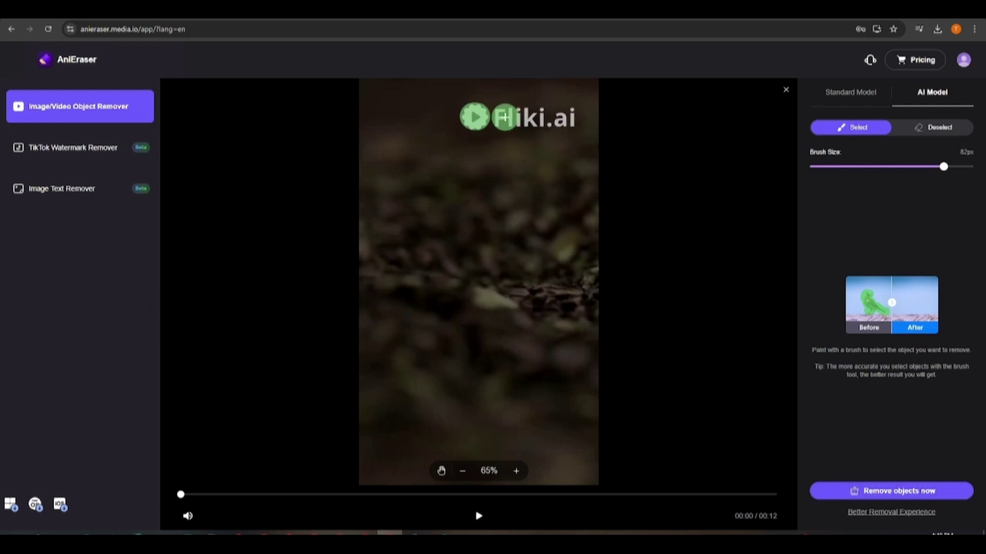
left_click(888, 490)
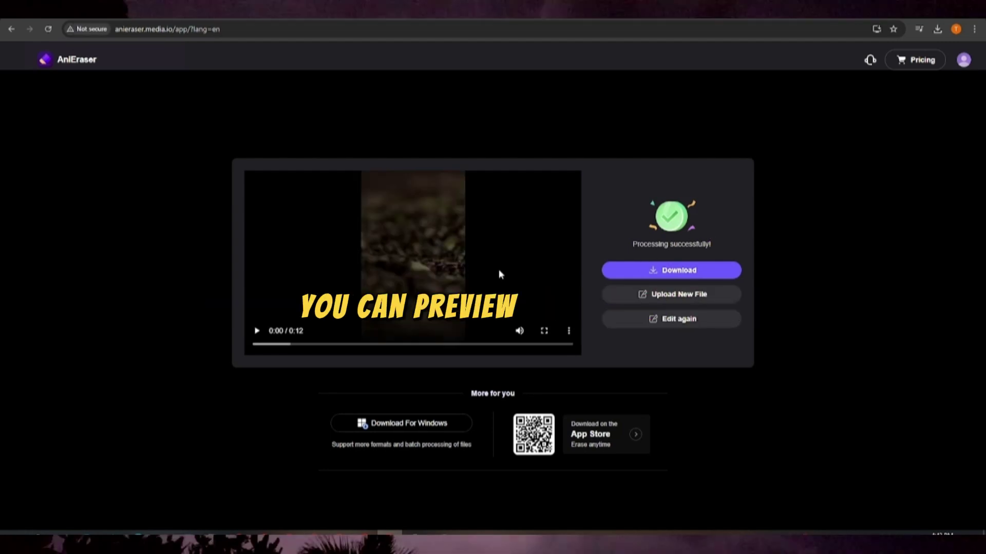
Step: Play the processed video in full screen to check the frames where the watermark was erased
left_click(528, 281)
left_click(544, 331)
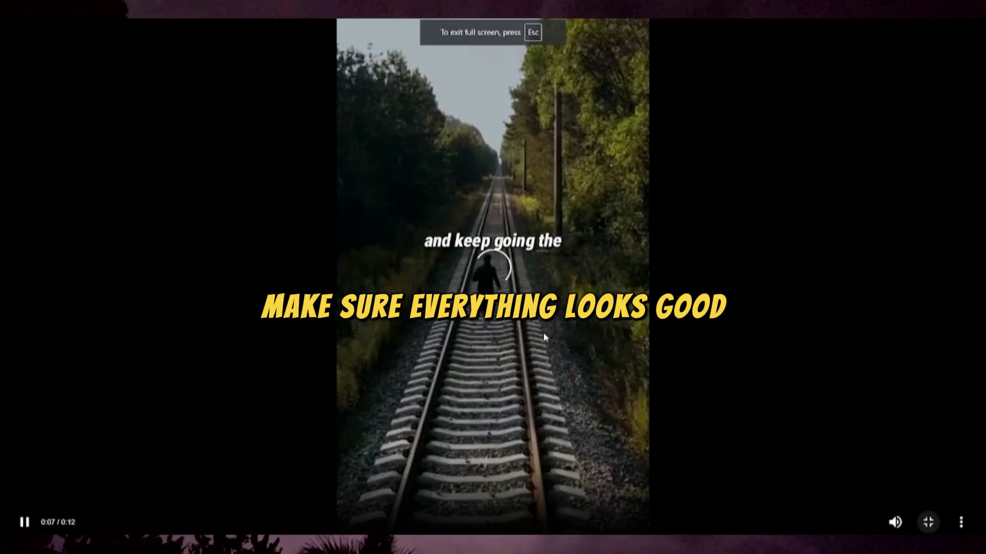
left_click(124, 470)
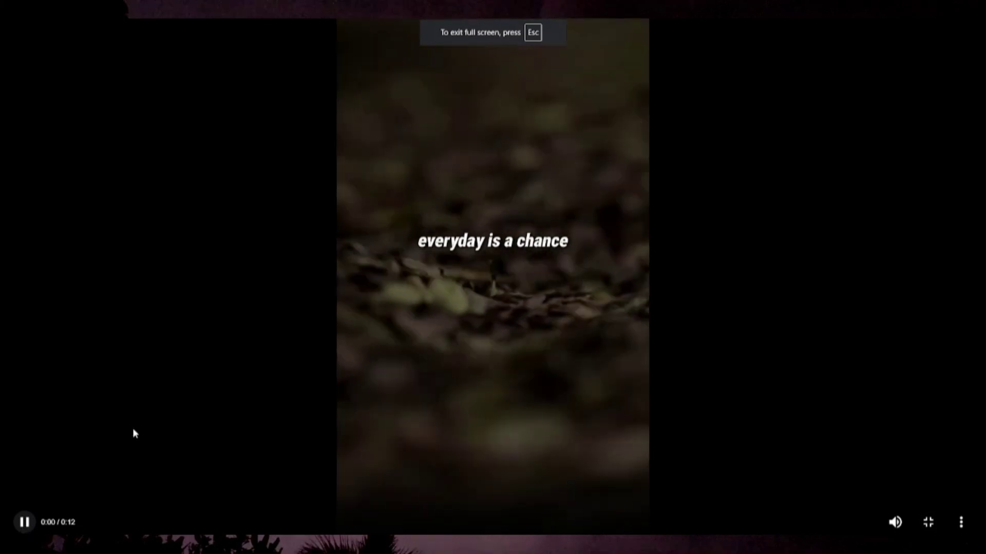